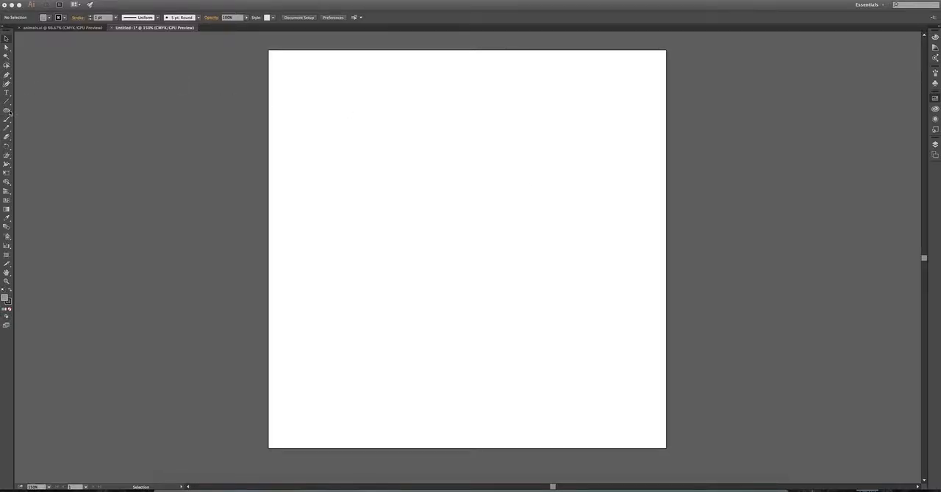
# - Show the hidden panels and draw a gray rectangle about 2.71 in wide and 4.53 in high near the artboard's centre
pyautogui.hotkey('shift', 'Tab')
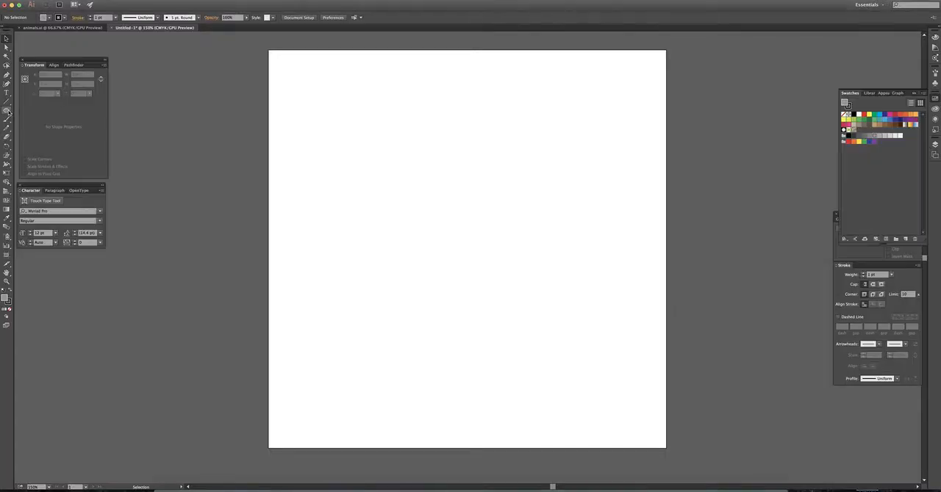
pyautogui.click(7, 111)
pyautogui.moveTo(10, 114); pyautogui.dragTo(39, 111)
pyautogui.moveTo(385, 129); pyautogui.dragTo(494, 309)
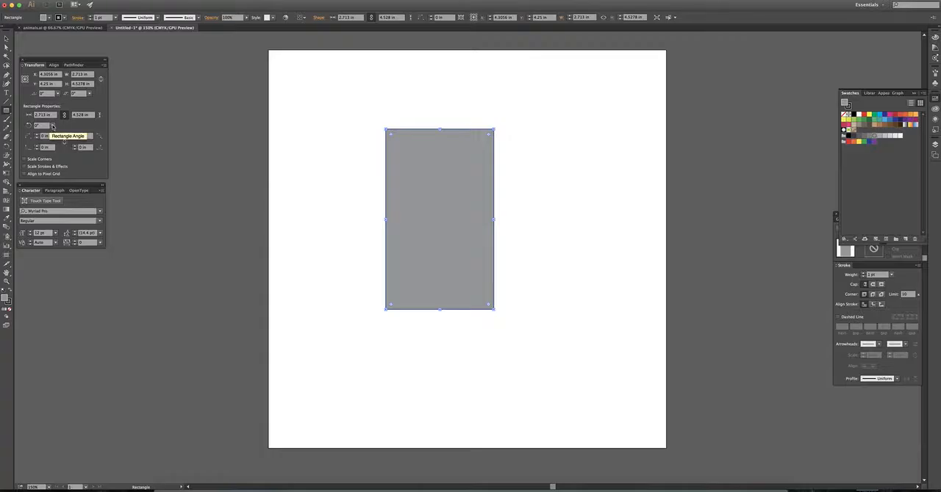
# - Try rectangle angles of 90° and 45°, and reset the angle to 0°
pyautogui.click(52, 126)
pyautogui.click(65, 168)
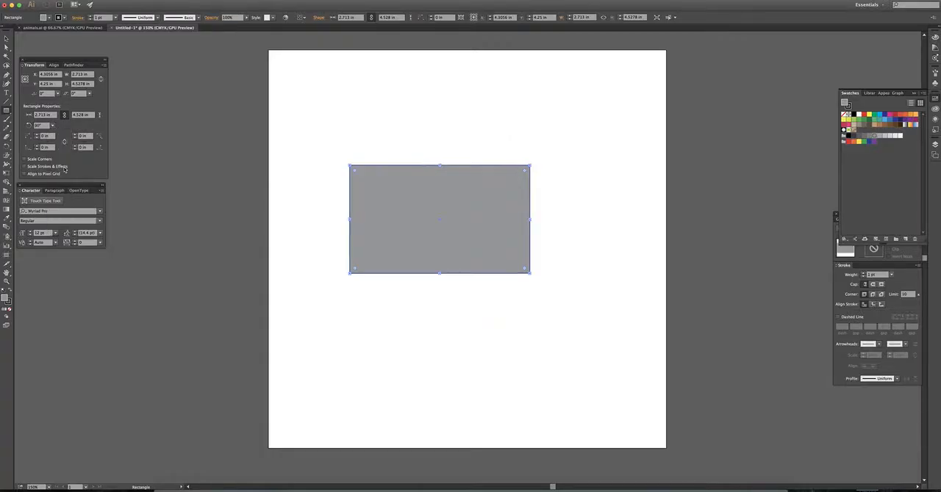
pyautogui.click(53, 126)
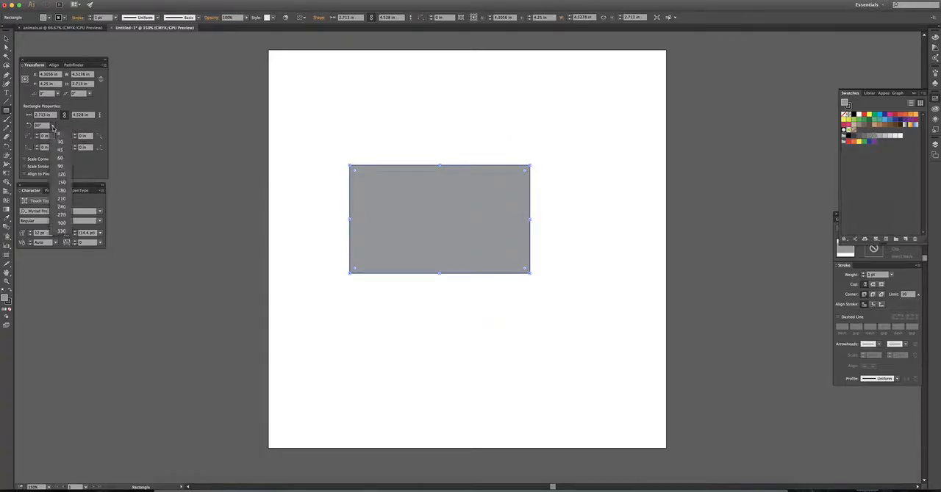
pyautogui.click(62, 150)
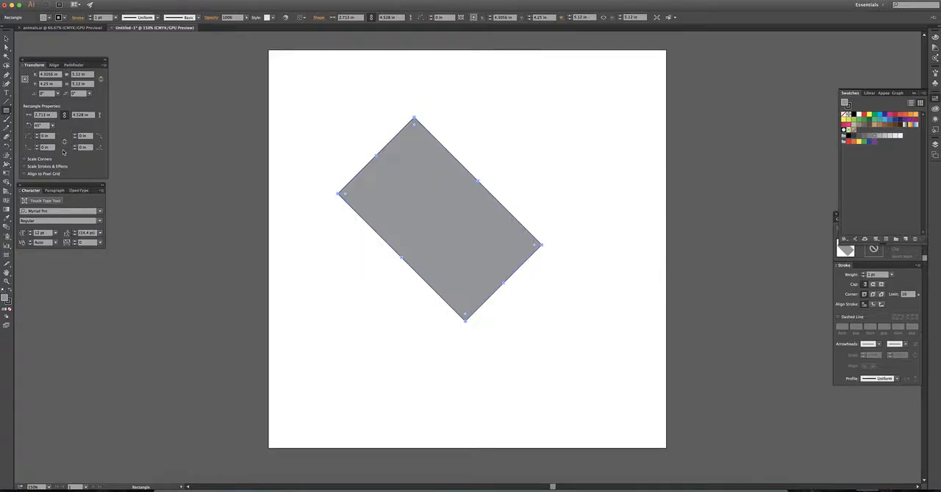
pyautogui.click(52, 126)
pyautogui.click(59, 137)
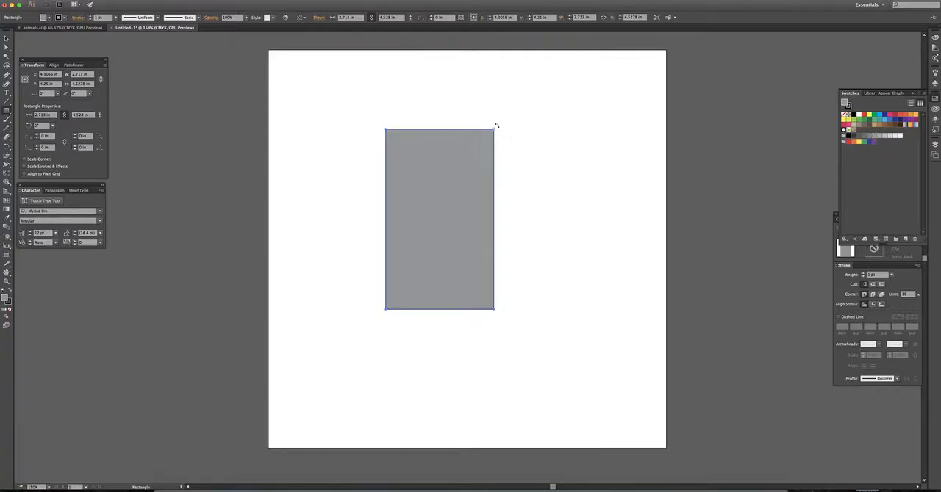
# - Rotate the rectangle freehand to about 321° and reset its angle to 0°
pyautogui.moveTo(496, 126); pyautogui.dragTo(539, 181)
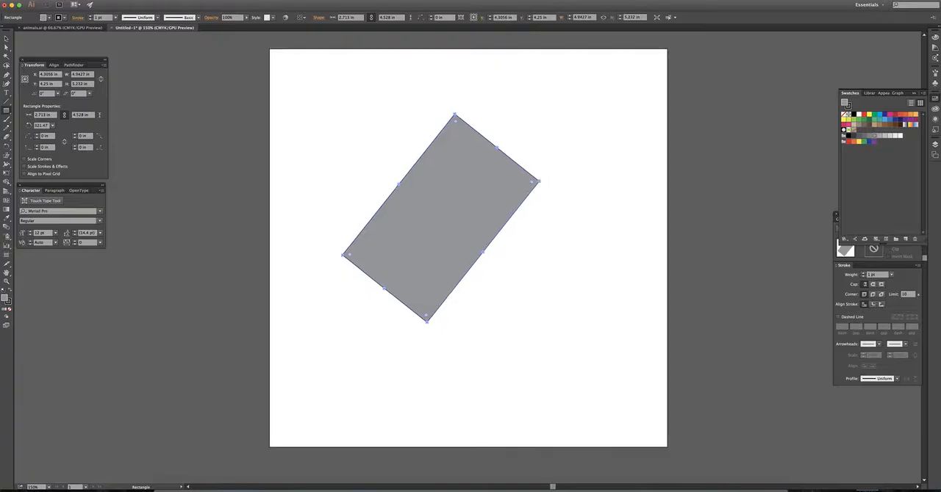
pyautogui.click(52, 127)
pyautogui.click(63, 137)
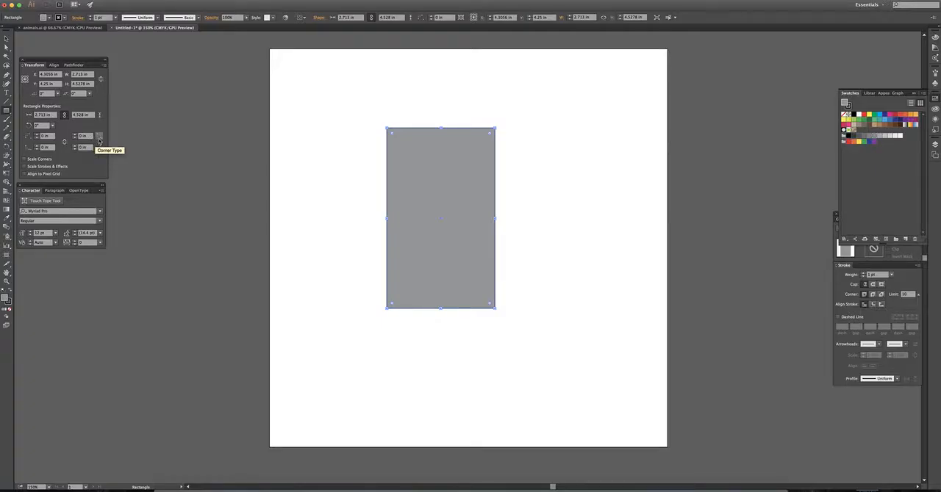
# - Round only the rectangle's top-left corner with a radius of 1.5 in
pyautogui.hscroll(-3, 394, 133)
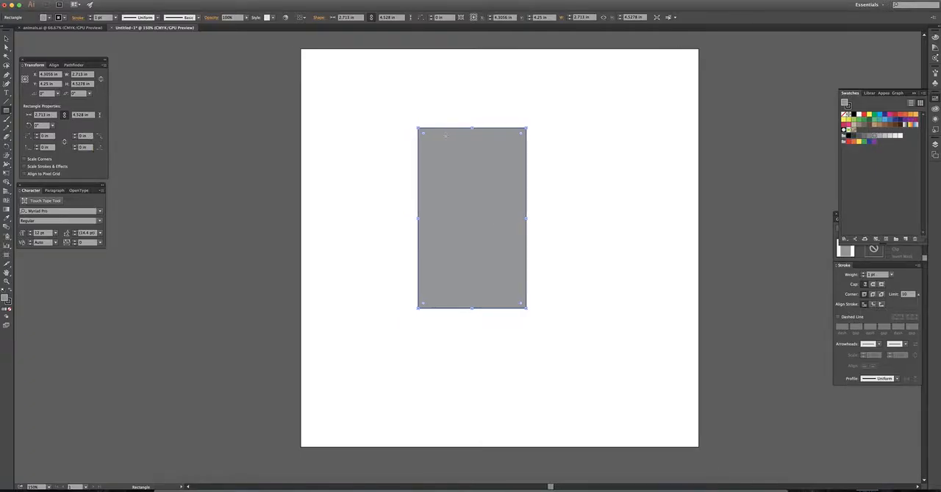
pyautogui.hscroll(3, 393, 135)
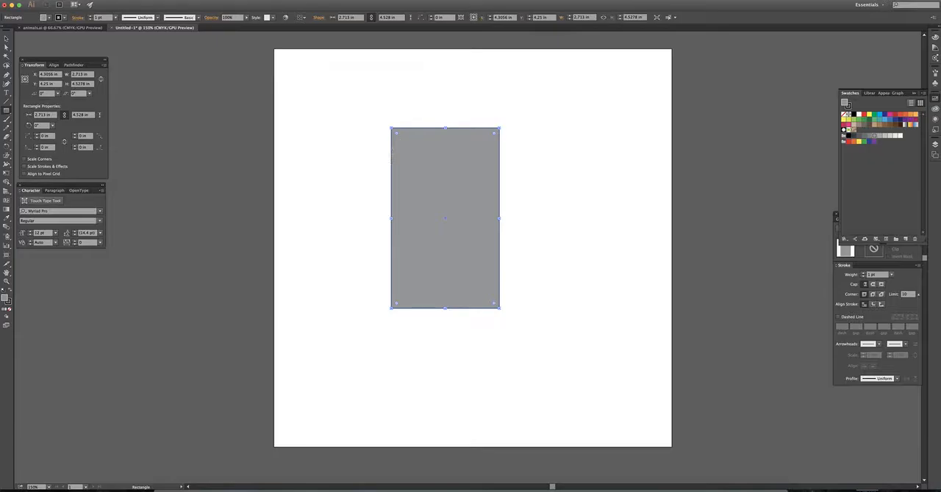
pyautogui.click(36, 136)
pyautogui.click(37, 136)
pyautogui.click(37, 136)
pyautogui.click(37, 136)
pyautogui.click(36, 136)
pyautogui.click(36, 136)
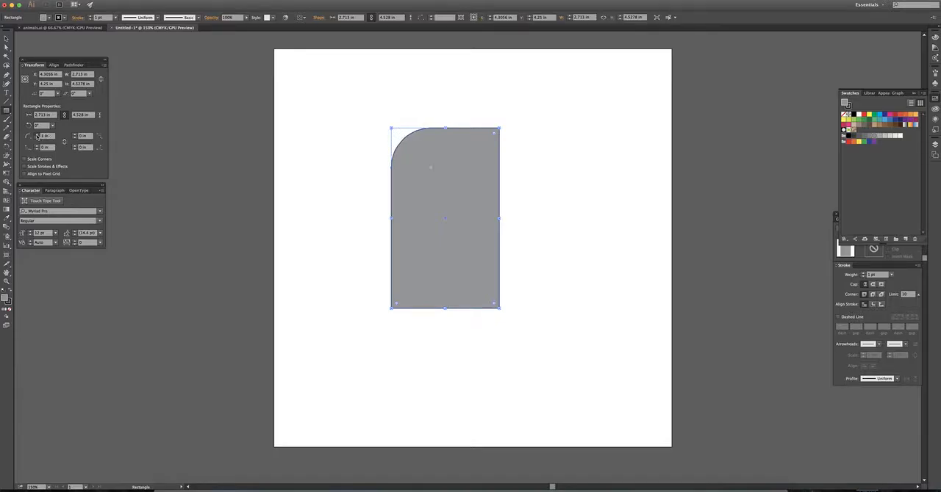
pyautogui.click(37, 135)
pyautogui.click(37, 136)
pyautogui.click(37, 136)
pyautogui.click(37, 136)
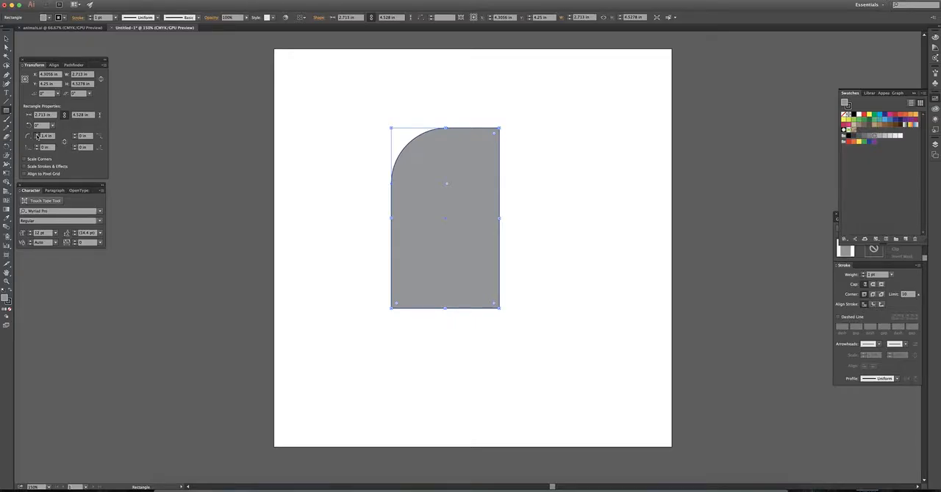
pyautogui.click(37, 136)
# - Round the rectangle's bottom-right corner with a radius of 1.5 in and deselect the shape
pyautogui.click(83, 147)
pyautogui.write('1.5')
pyautogui.press('Tab')
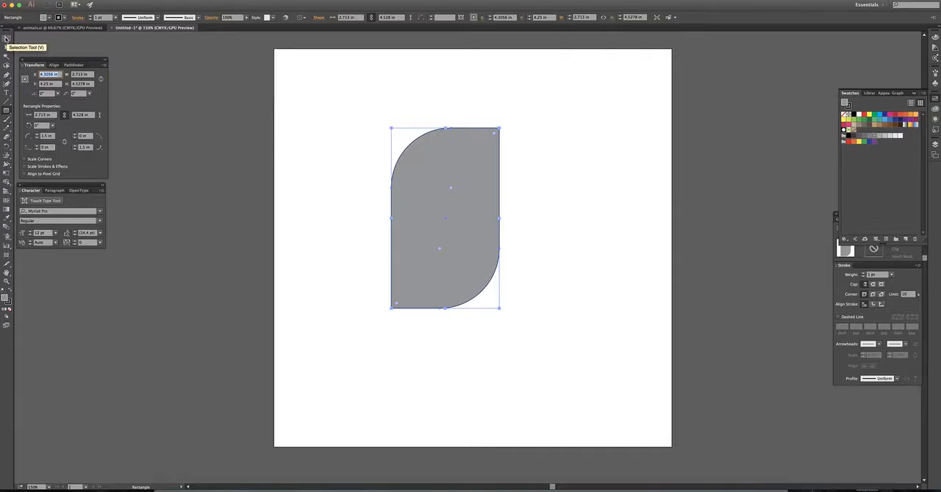
pyautogui.click(6, 38)
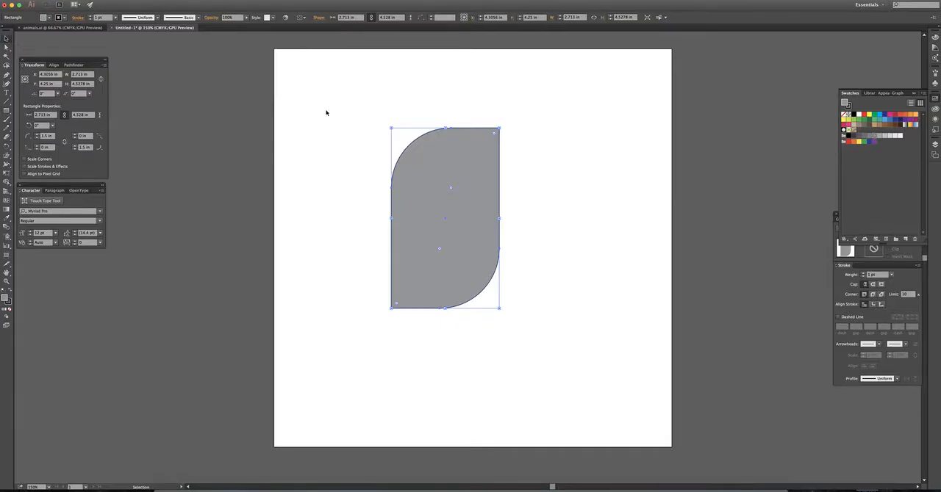
pyautogui.click(491, 110)
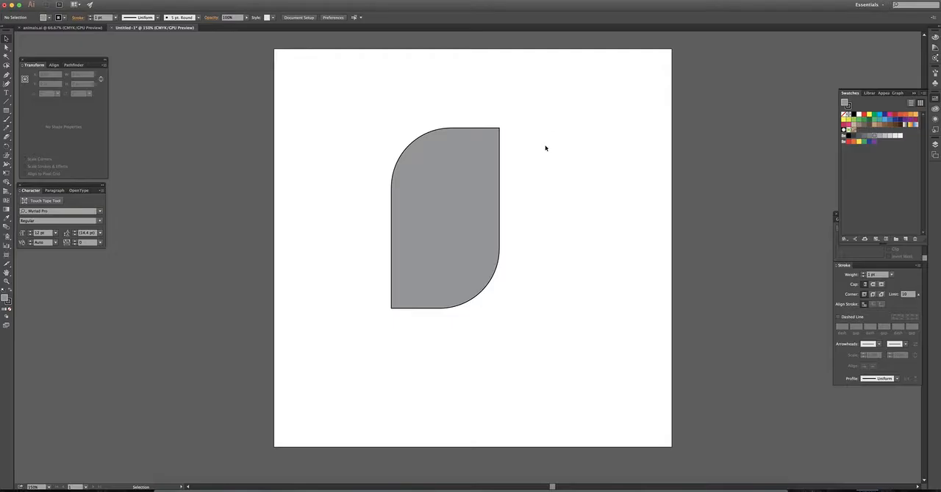
# - Select the rounded shape, switch to Draw Inside mode for it, and clear the selection
pyautogui.click(485, 152)
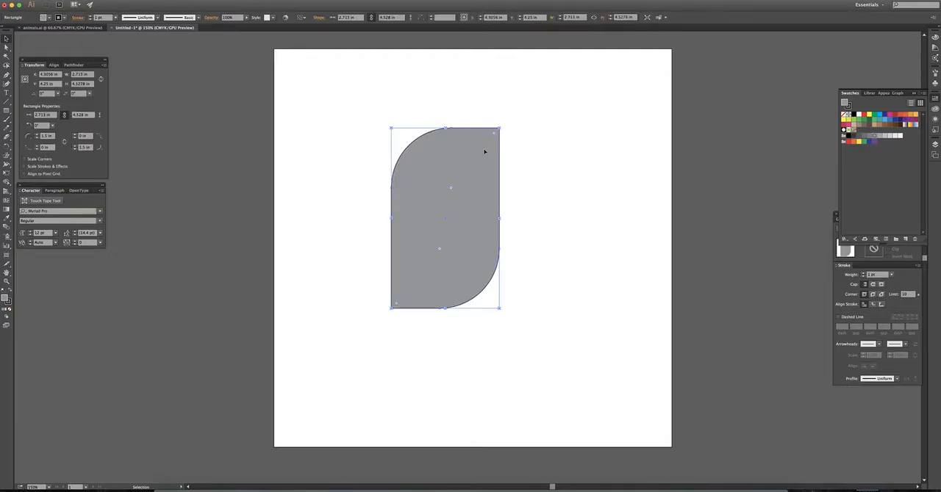
pyautogui.click(561, 130)
pyautogui.click(473, 131)
pyautogui.click(6, 318)
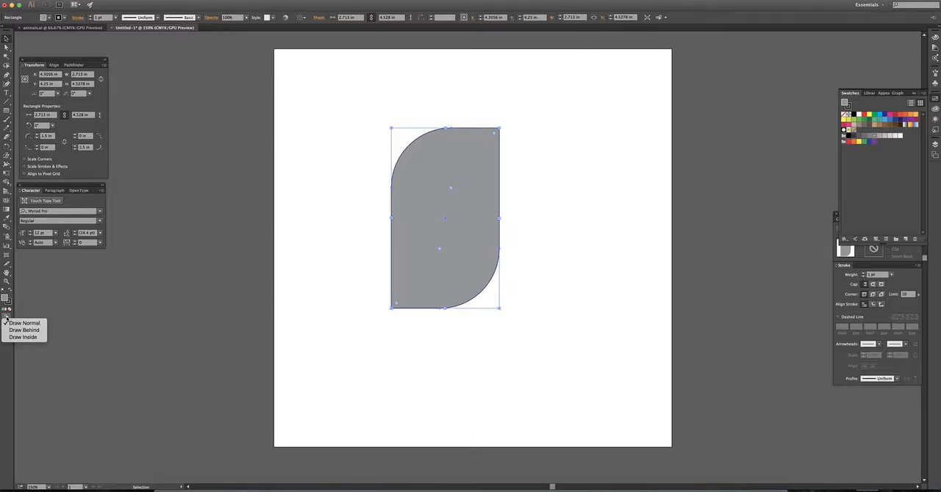
pyautogui.click(38, 340)
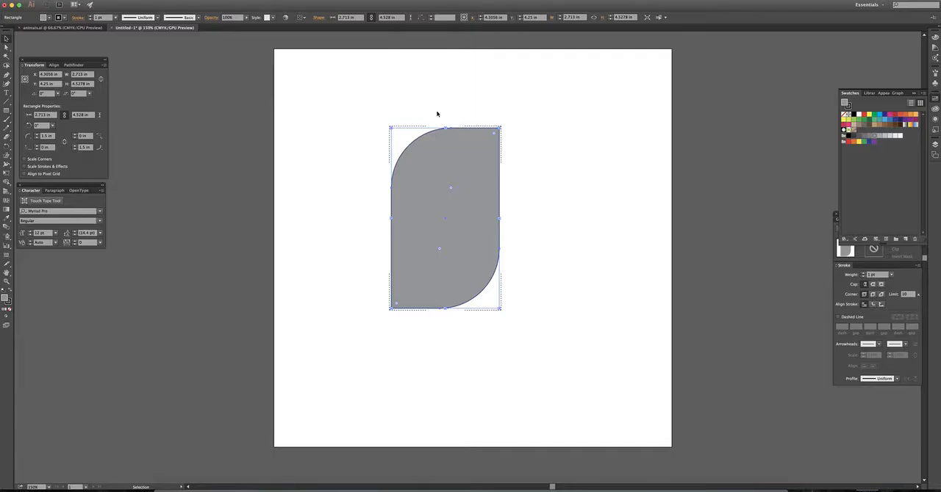
pyautogui.click(380, 102)
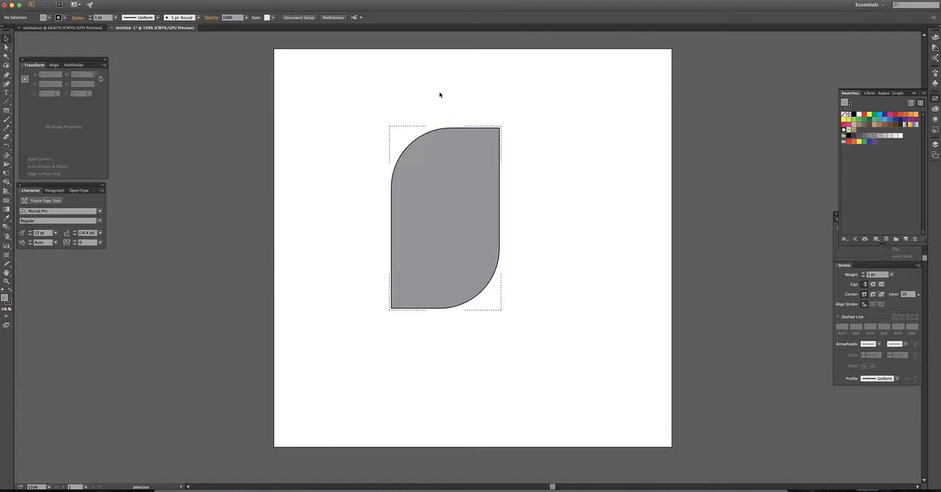
# - Draw a red-orange circle about 1.34 in across inside the shape's top-right corner and nudge it right
pyautogui.moveTo(7, 111); pyautogui.dragTo(44, 130)
pyautogui.click(904, 114)
pyautogui.moveTo(455, 106); pyautogui.dragTo(508, 159)
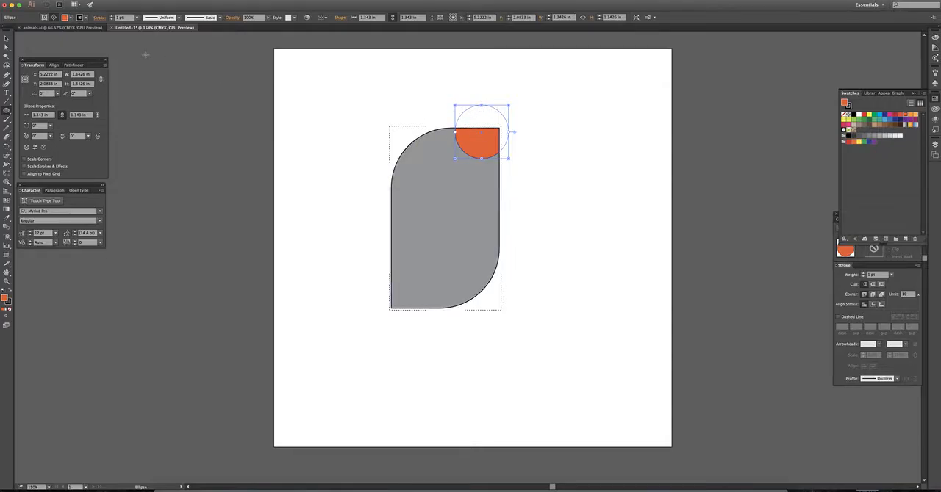
pyautogui.press('Right')
pyautogui.press('Right')
pyautogui.press('Right')
pyautogui.press('Right')
pyautogui.press('Right')
pyautogui.press('Right')
pyautogui.press('Right')
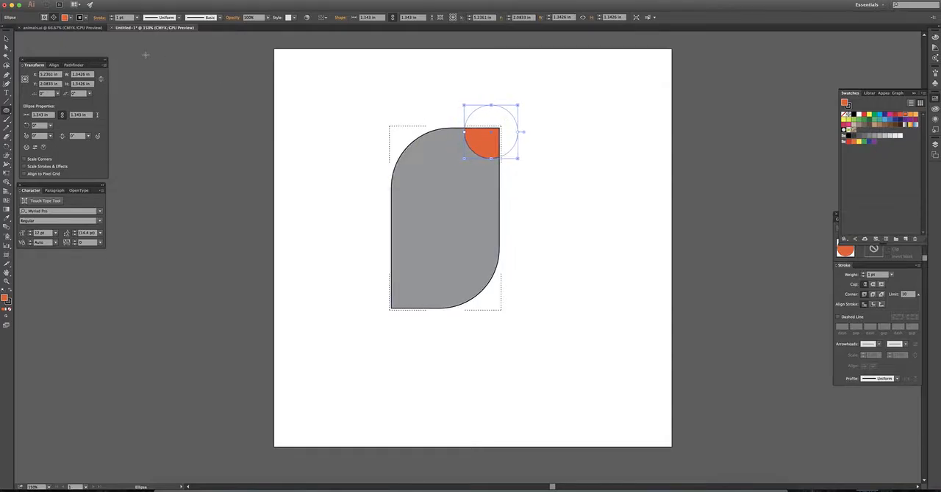
pyautogui.press('Right')
pyautogui.press('Right')
pyautogui.press('Right')
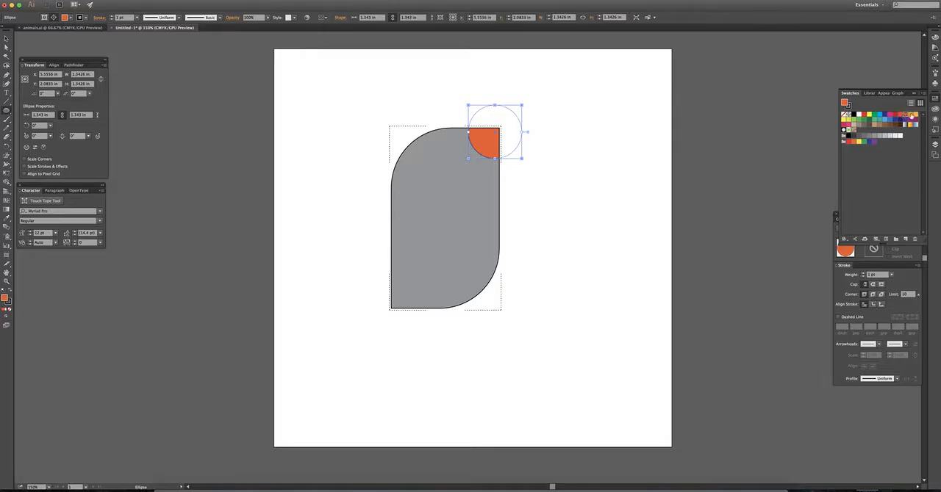
# - Change the corner circle's fill to a lighter orange, nudge it slightly right and down, and deselect it
pyautogui.click(910, 115)
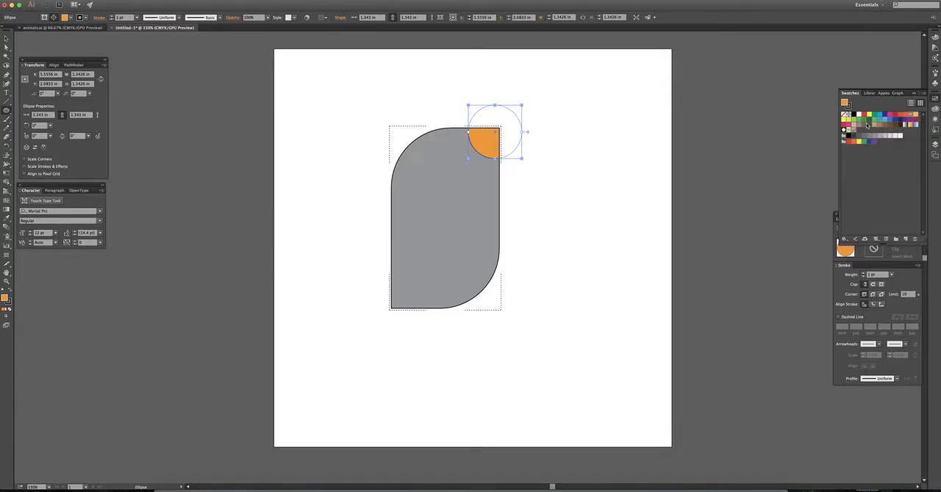
pyautogui.press('Right')
pyautogui.press('Down')
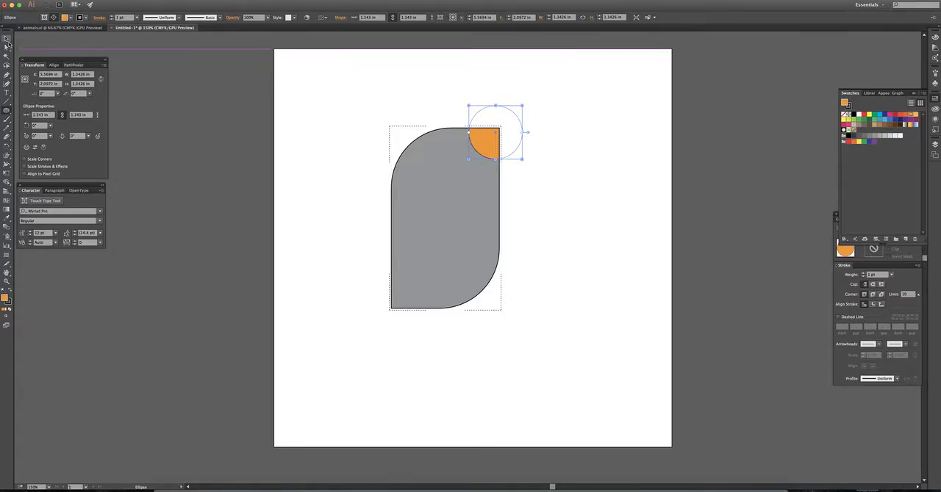
pyautogui.click(6, 41)
pyautogui.click(433, 100)
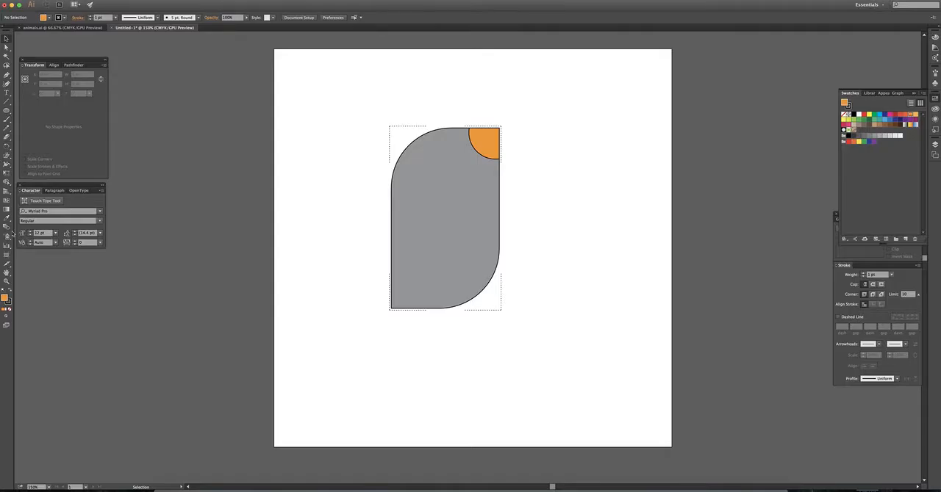
# - Draw a white ellipse about 2.05 in by 2.15 in across the middle of the shape's right edge
pyautogui.click(7, 111)
pyautogui.click(855, 115)
pyautogui.moveTo(466, 177); pyautogui.dragTo(545, 261)
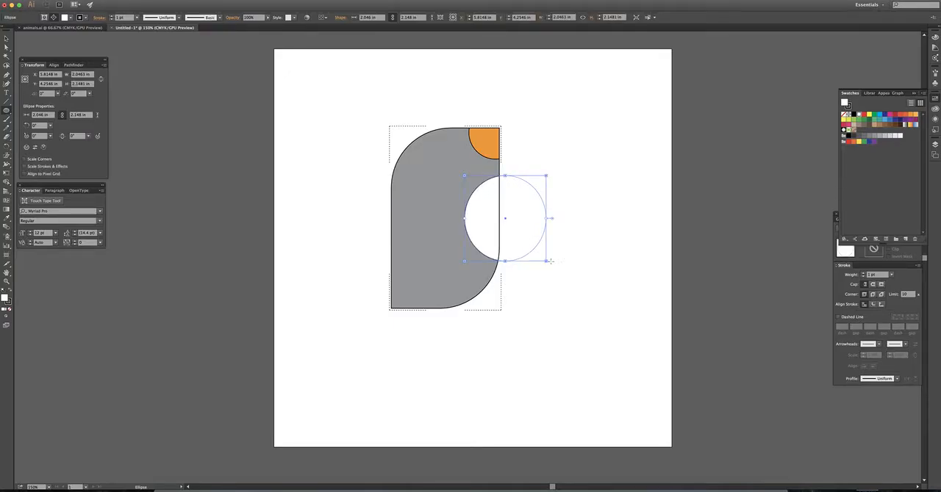
# - Nudge the white ellipse horizontally to an X position of about 5.94 in
pyautogui.press('Left')
pyautogui.press('Left')
pyautogui.press('Left')
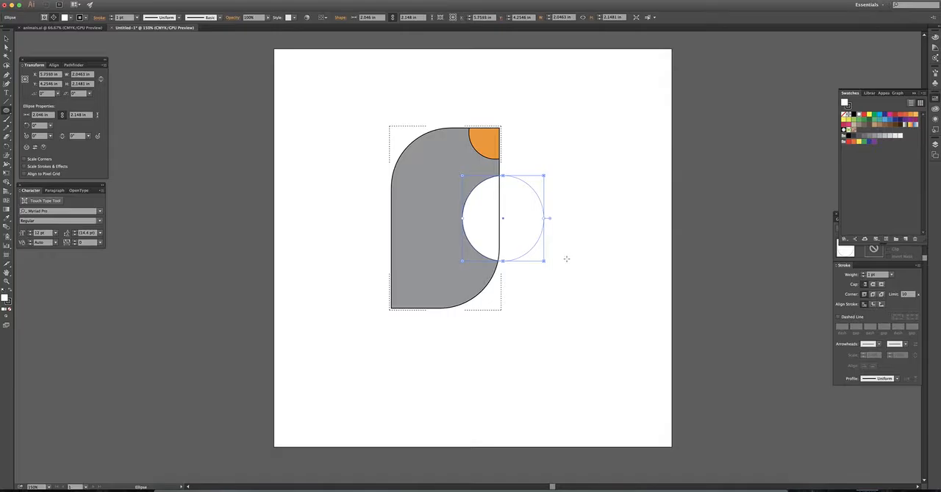
pyautogui.press('Right')
pyautogui.press('Right')
pyautogui.press('Right')
pyautogui.press('Right')
pyautogui.press('Right')
pyautogui.press('Right')
pyautogui.press('Right')
pyautogui.press('Right')
pyautogui.press('Right')
pyautogui.press('Right')
pyautogui.press('Right')
pyautogui.press('Right')
pyautogui.press('Right')
pyautogui.press('Right')
pyautogui.press('Right')
pyautogui.press('Right')
pyautogui.press('Right')
pyautogui.press('Right')
pyautogui.press('Right')
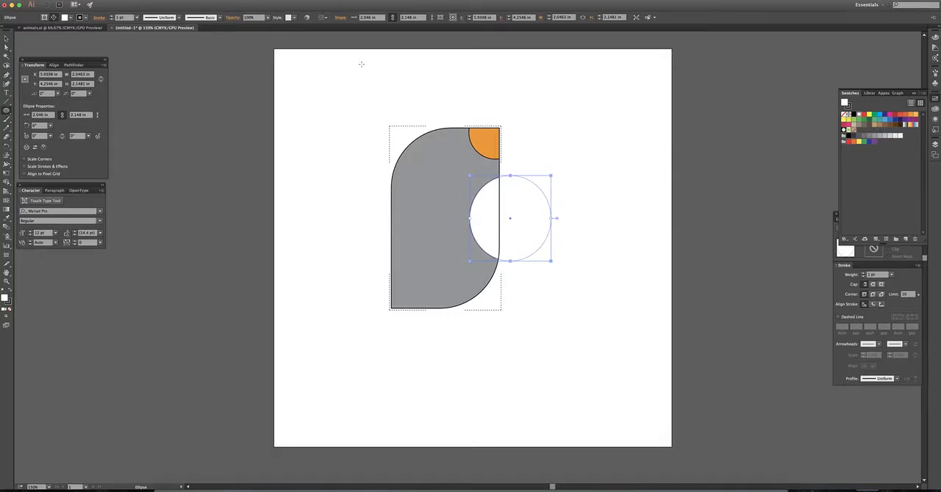
# - Deselect the white ellipse and switch back to Draw Normal mode
pyautogui.press('v')
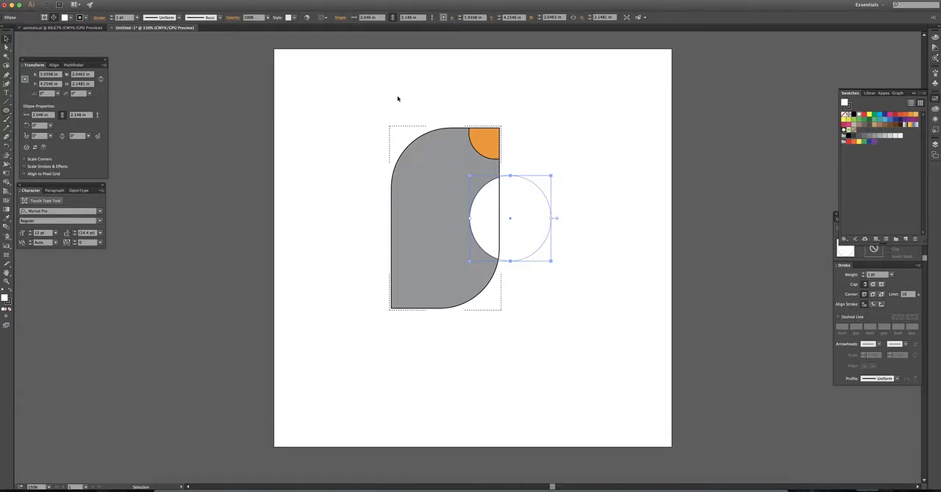
pyautogui.click(397, 95)
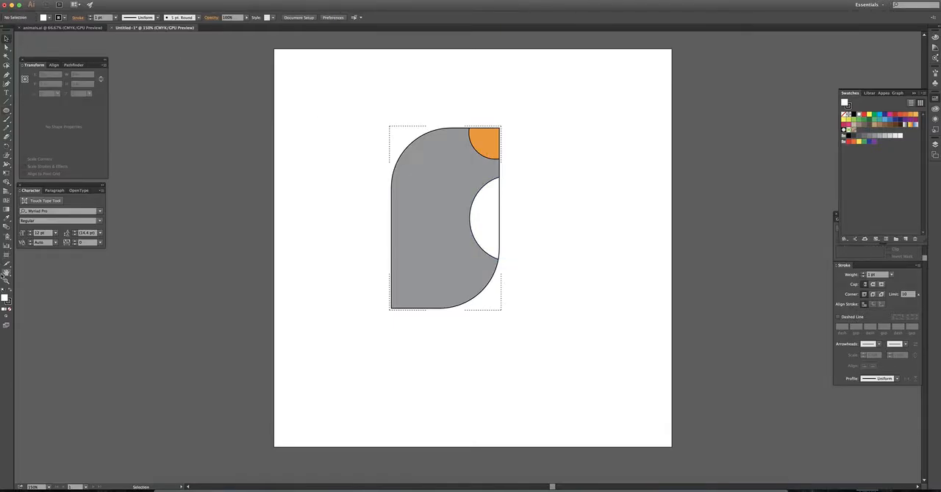
pyautogui.click(8, 316)
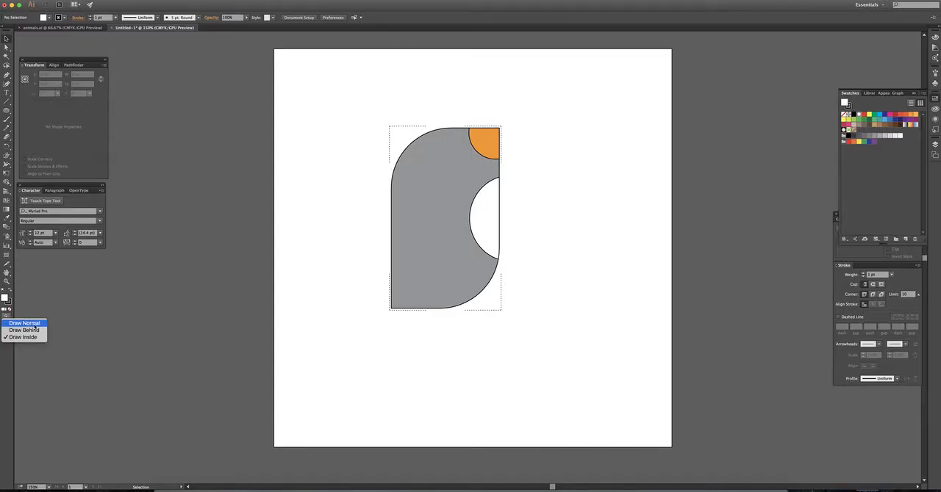
pyautogui.click(37, 325)
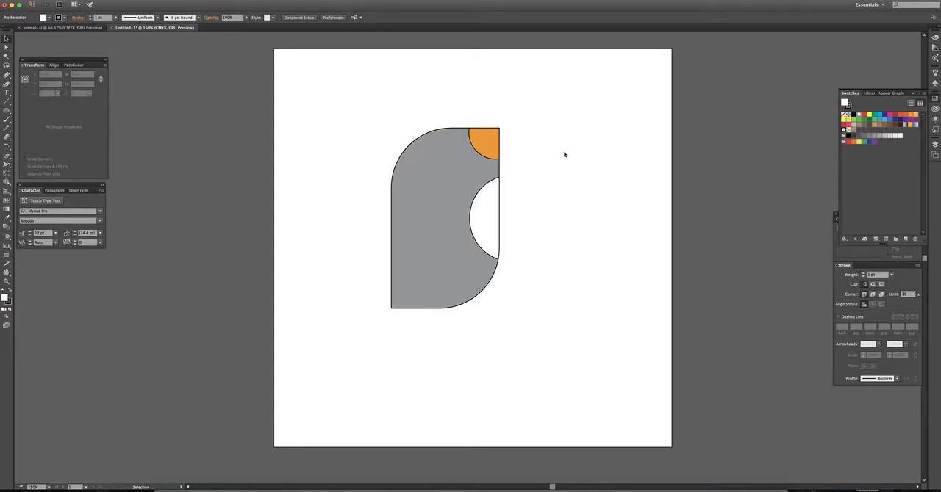
# - Move the clipped group to about X 4.75 in, Y 4.33 in, and enter isolation mode for it
pyautogui.click(474, 139)
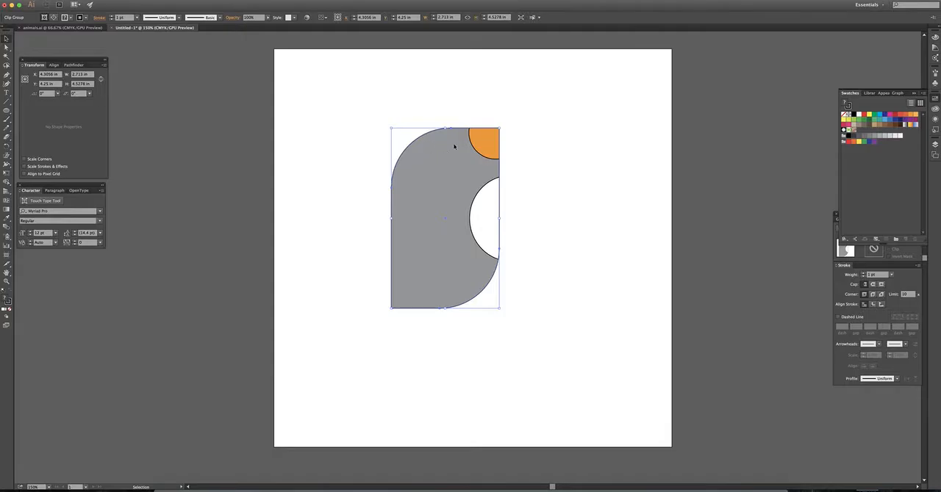
pyautogui.moveTo(499, 168)
pyautogui.mouseDown()
pyautogui.moveTo(437, 177)
pyautogui.moveTo(515, 172)
pyautogui.mouseUp()
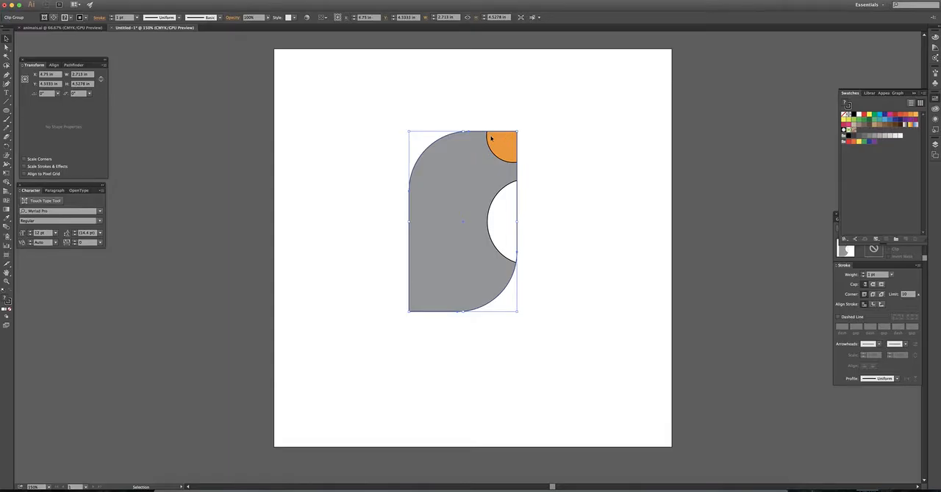
pyautogui.doubleClick(491, 138)
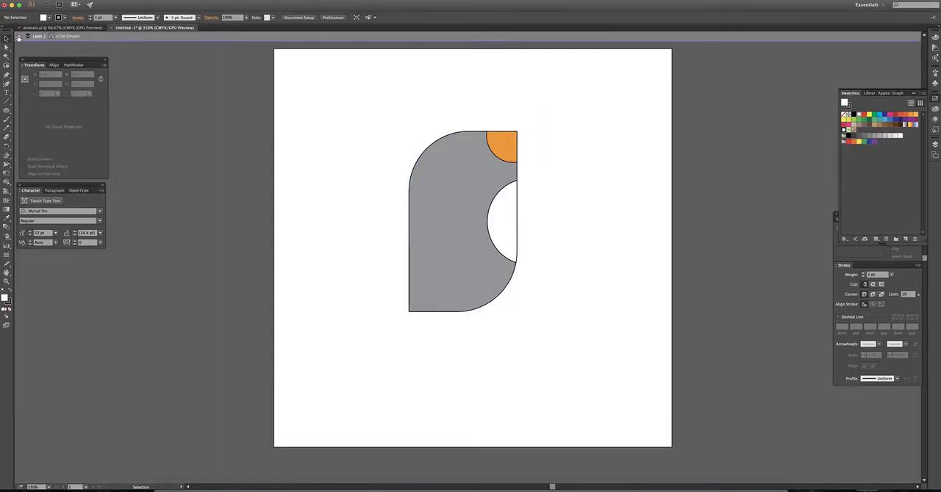
# - Exit isolation mode and examine the stacking of the rectangle and ellipses inside the clip group in Layer 1's hierarchy
pyautogui.click(19, 37)
pyautogui.click(19, 36)
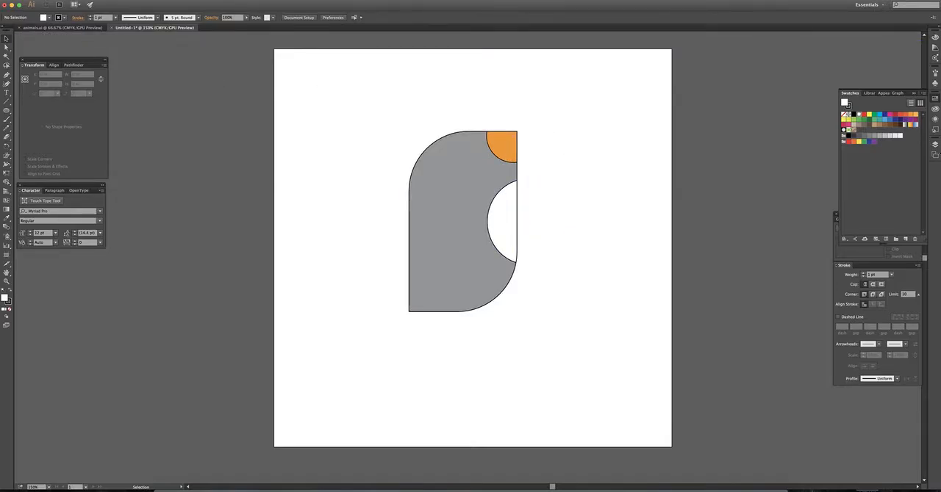
pyautogui.click(935, 120)
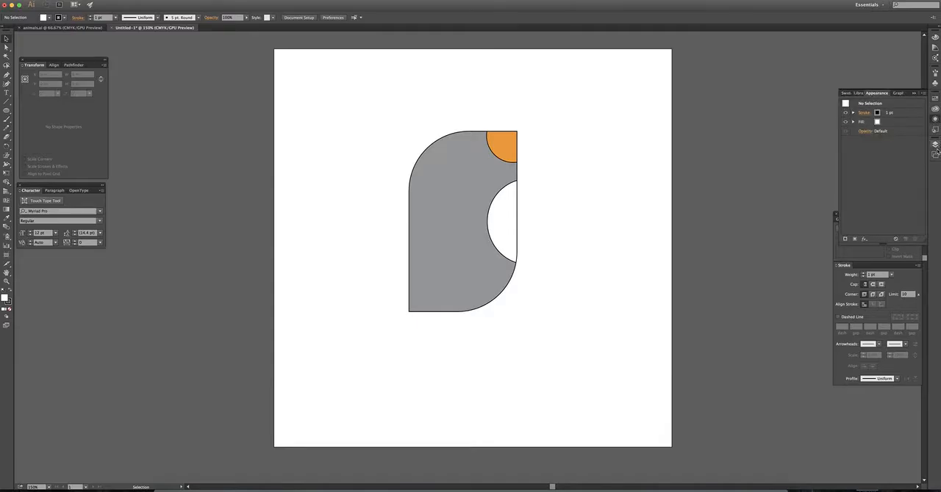
pyautogui.click(936, 146)
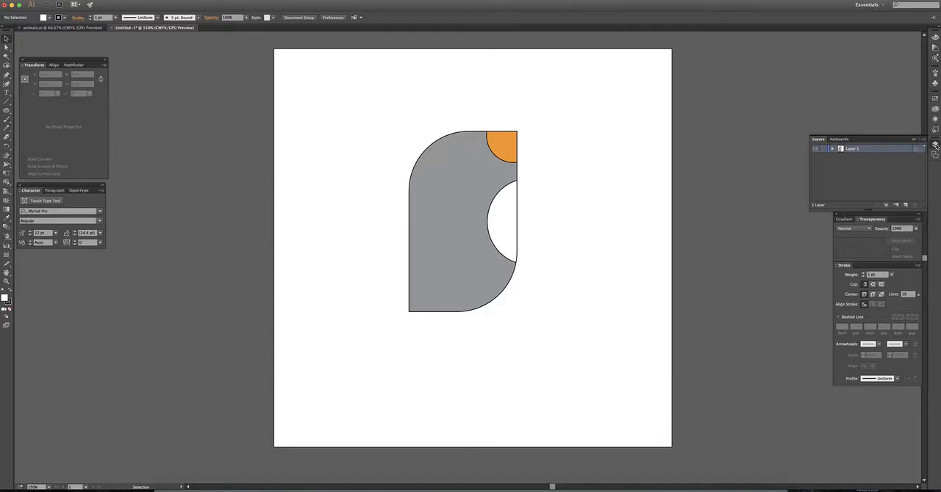
pyautogui.click(833, 150)
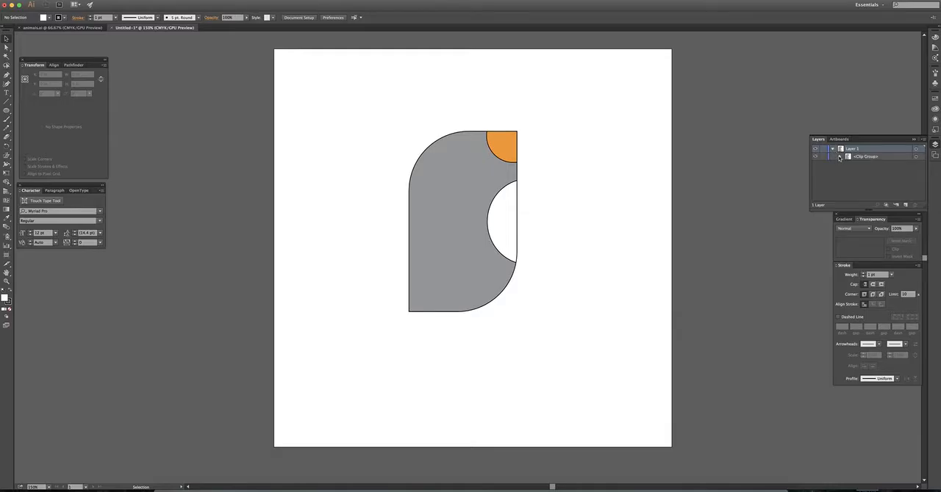
pyautogui.click(840, 157)
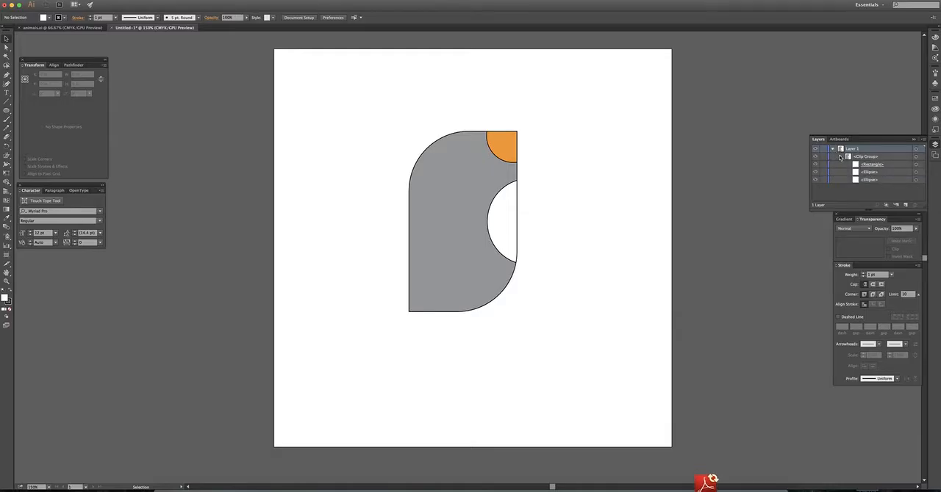
pyautogui.click(870, 181)
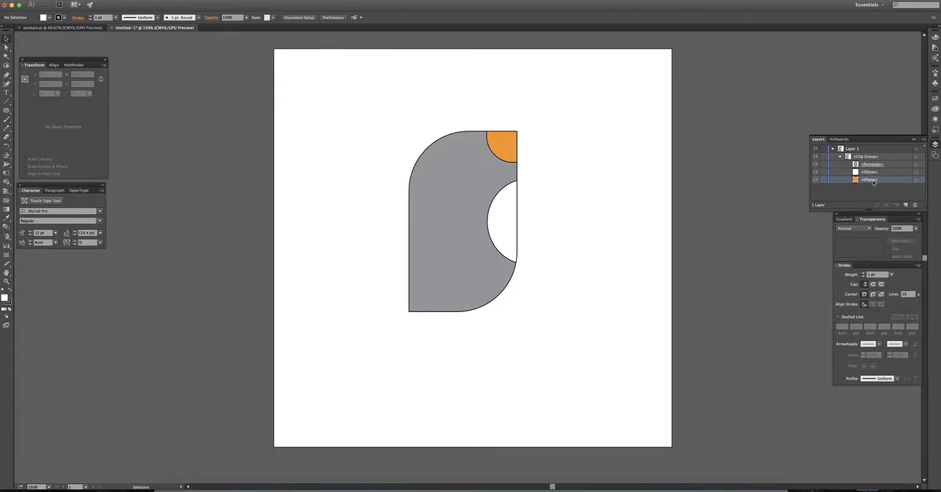
pyautogui.click(832, 150)
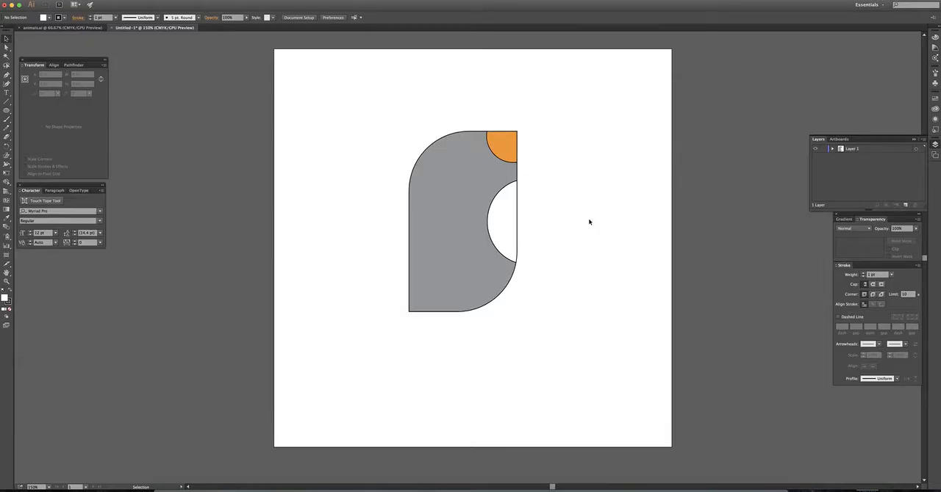
# - Draw a tiny ellipse about 0.10 in by 0.19 in on the blank artboard beside the body and fill it black
pyautogui.click(6, 110)
pyautogui.moveTo(573, 196); pyautogui.dragTo(578, 204)
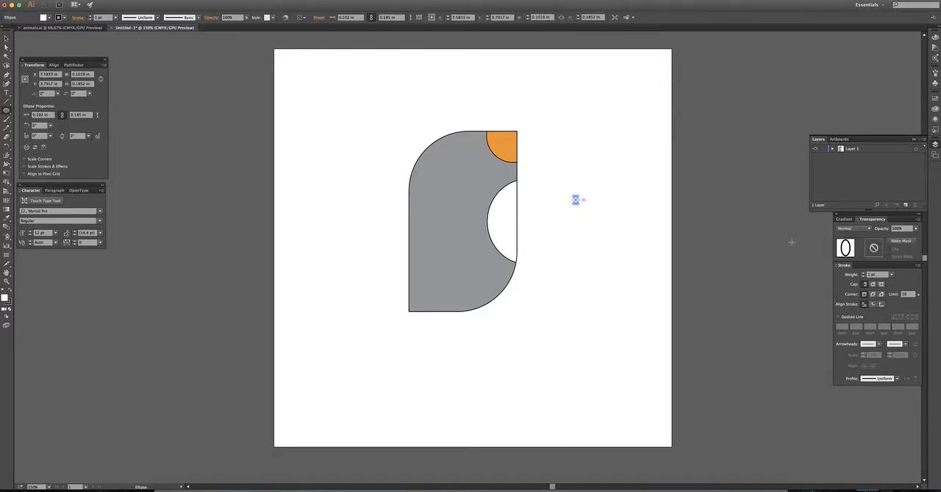
pyautogui.click(935, 98)
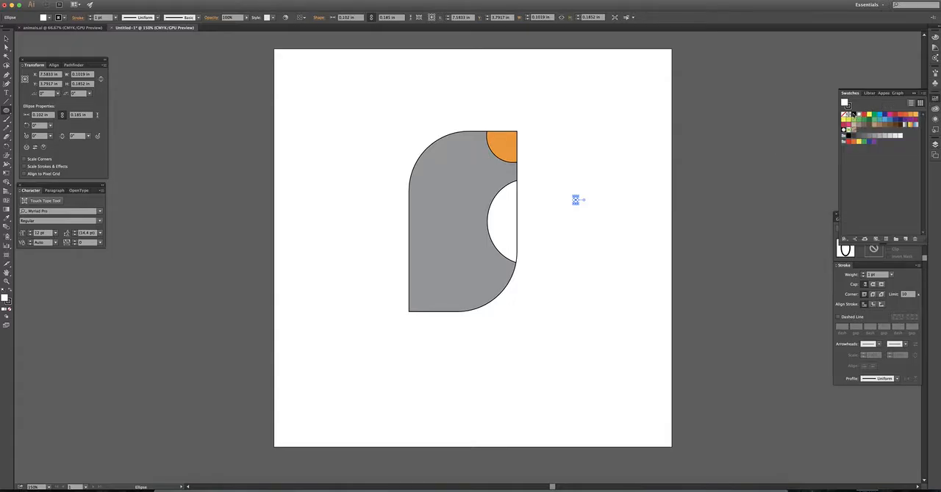
pyautogui.click(854, 115)
# - Move the small black ellipse beside the orange beak as an eye at about X 4.84 in, Y 2.32 in, tilting it slightly
pyautogui.click(6, 39)
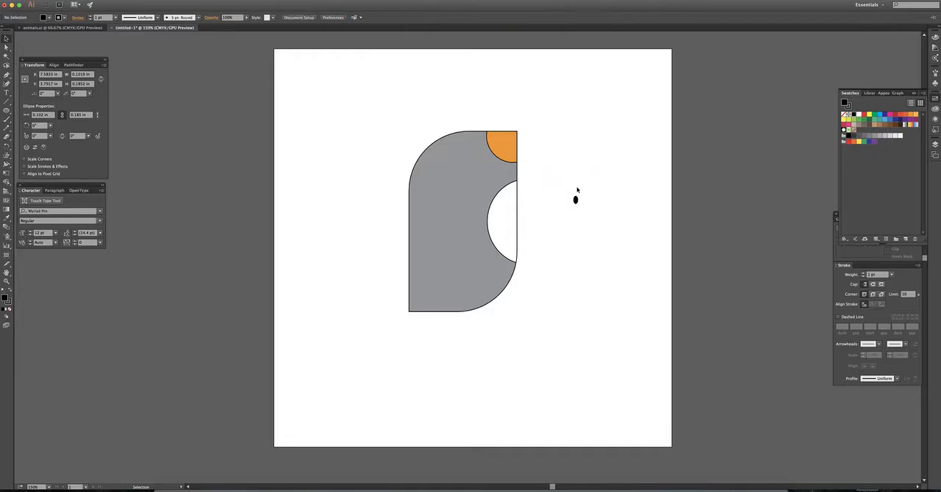
pyautogui.moveTo(578, 196); pyautogui.dragTo(473, 147)
pyautogui.click(594, 204)
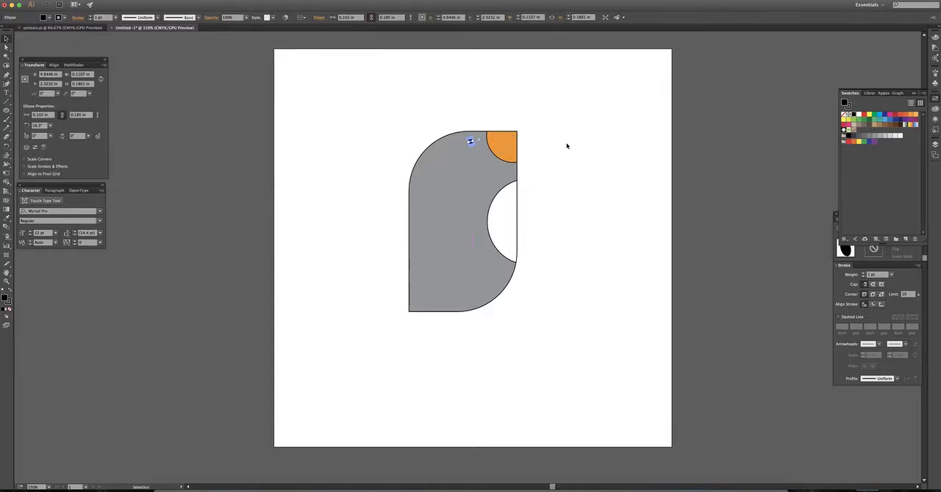
pyautogui.click(567, 145)
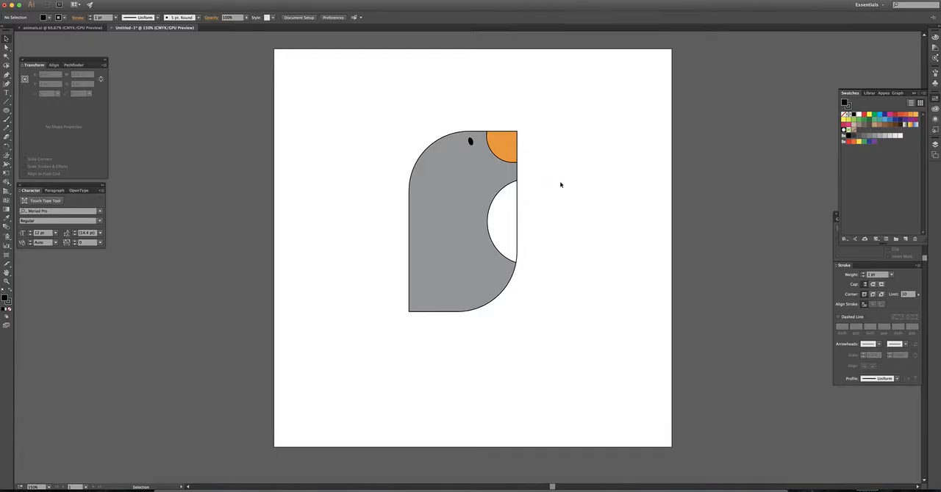
# - Draw an ellipse about 1.10 in by 1.87 in beside the body, rotate it about 27° clockwise, and fill it dark gray
pyautogui.press('l')
pyautogui.moveTo(565, 168); pyautogui.dragTo(608, 242)
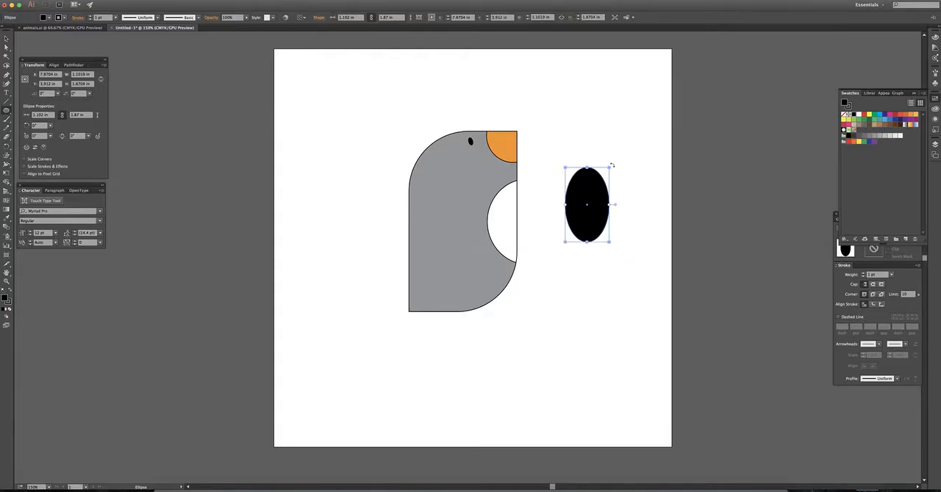
pyautogui.moveTo(611, 164); pyautogui.dragTo(628, 182)
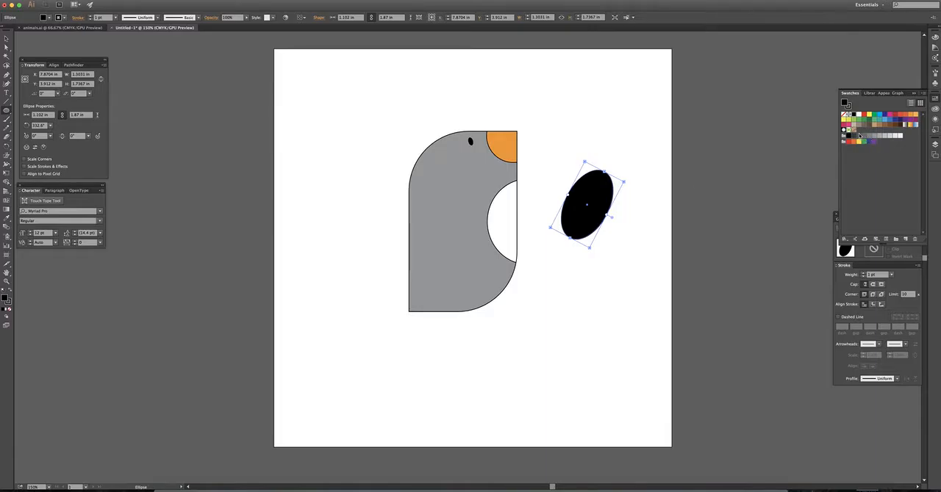
pyautogui.click(858, 136)
pyautogui.click(6, 39)
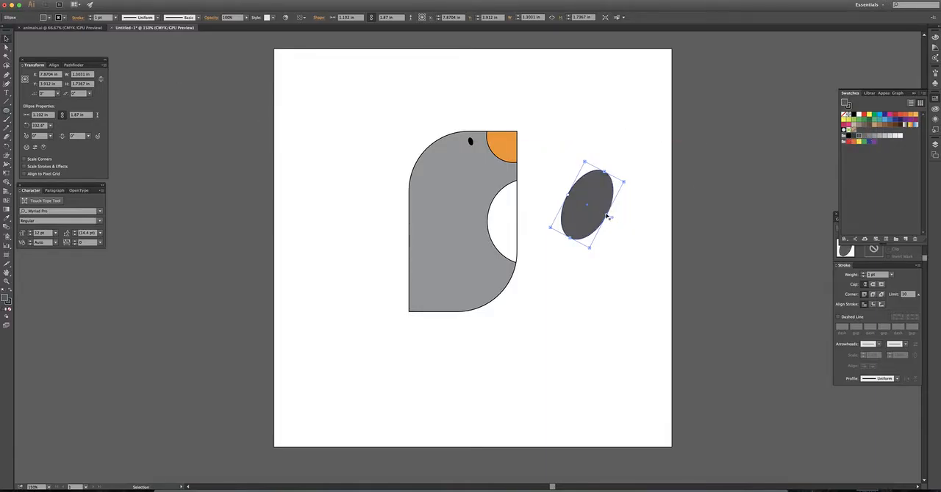
# - Place the dark gray ellipse on the gray body as a wing and shrink it to about 0.81 in by 1.38 in
pyautogui.moveTo(601, 209); pyautogui.dragTo(459, 224)
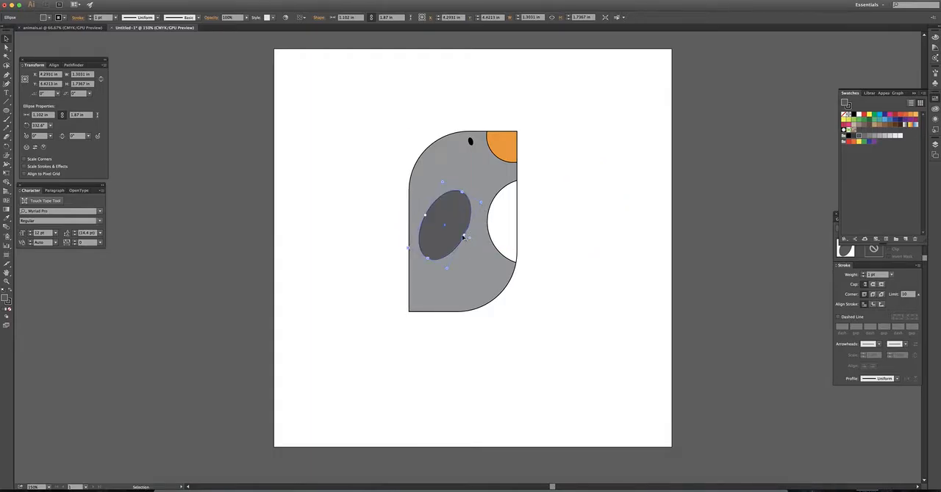
pyautogui.moveTo(424, 218); pyautogui.dragTo(463, 195)
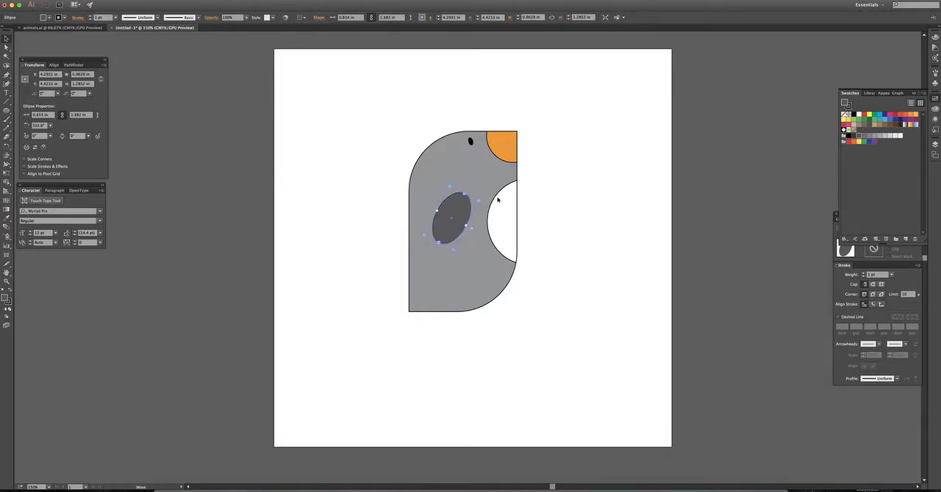
pyautogui.click(573, 190)
pyautogui.scroll(-1, 574, 191)
pyautogui.scroll(-4, 573, 190)
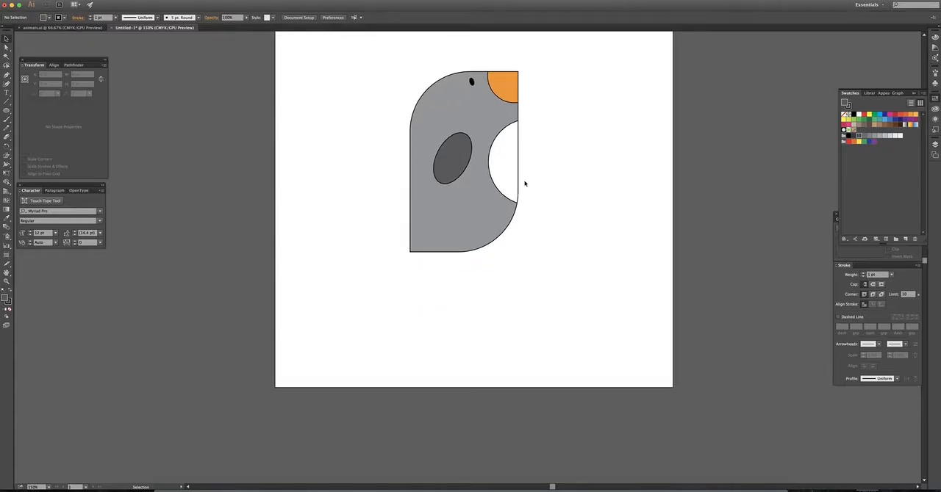
# - Stretch the wing ellipse along its long axis toward the lower back, to a length of about 1.65 in
pyautogui.click(450, 170)
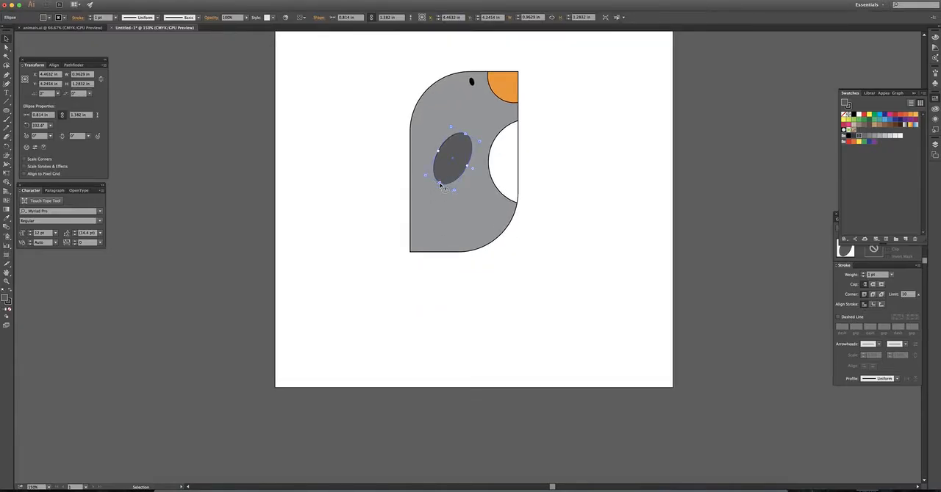
pyautogui.moveTo(441, 184); pyautogui.dragTo(433, 193)
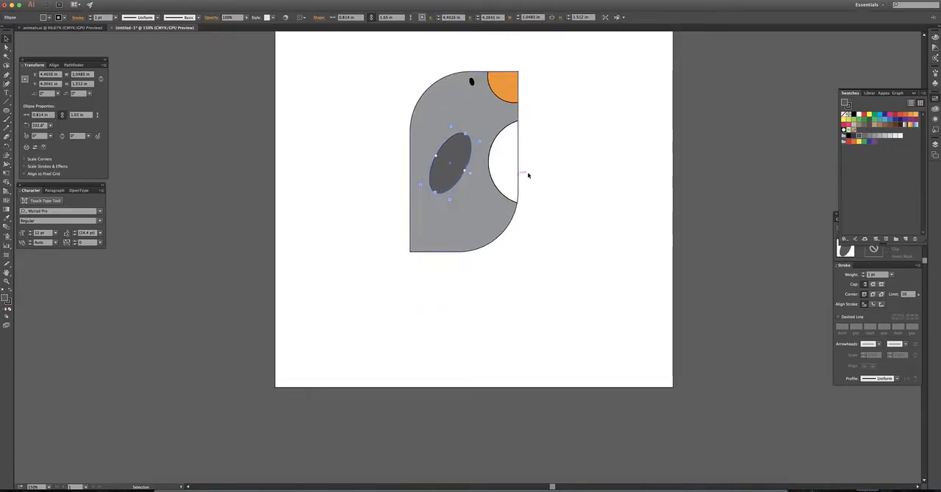
pyautogui.click(580, 188)
# - Draw a circle about 1.30 in across on the artboard below and beside the body, and fill it orange
pyautogui.scroll(2, 571, 191)
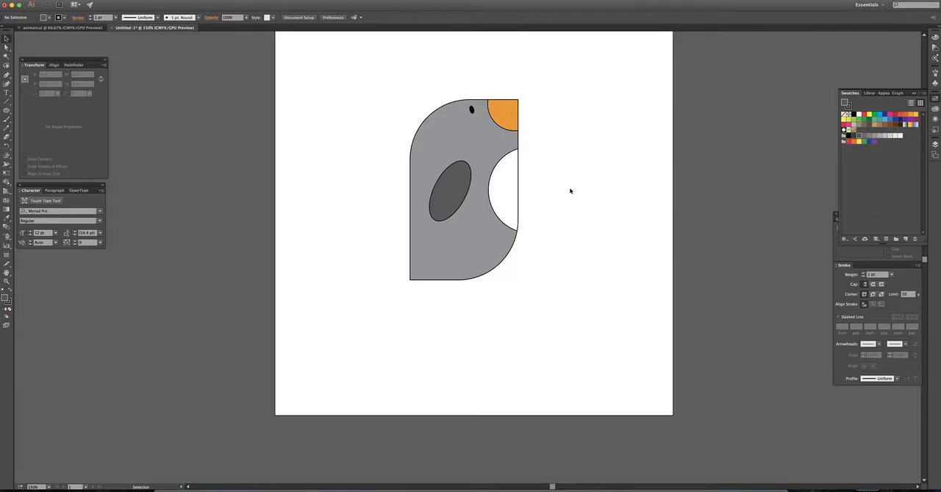
pyautogui.scroll(1, 569, 191)
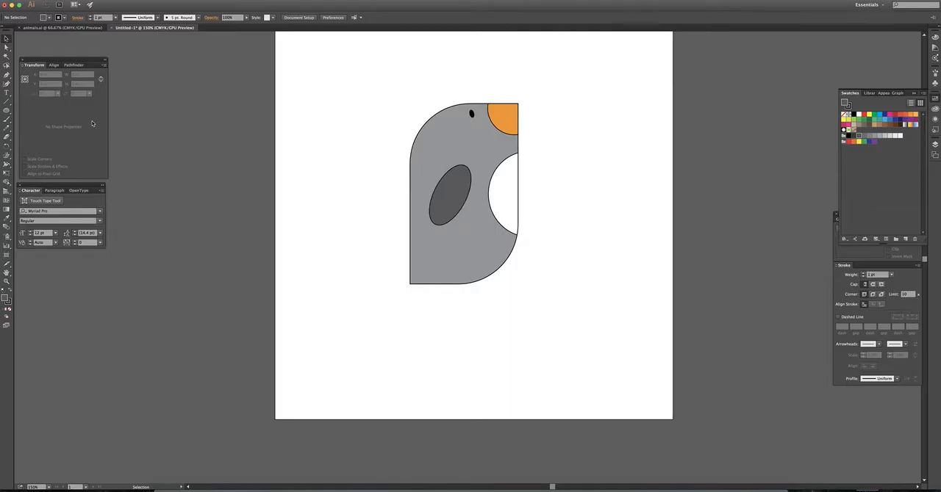
pyautogui.click(6, 111)
pyautogui.moveTo(561, 271); pyautogui.dragTo(608, 318)
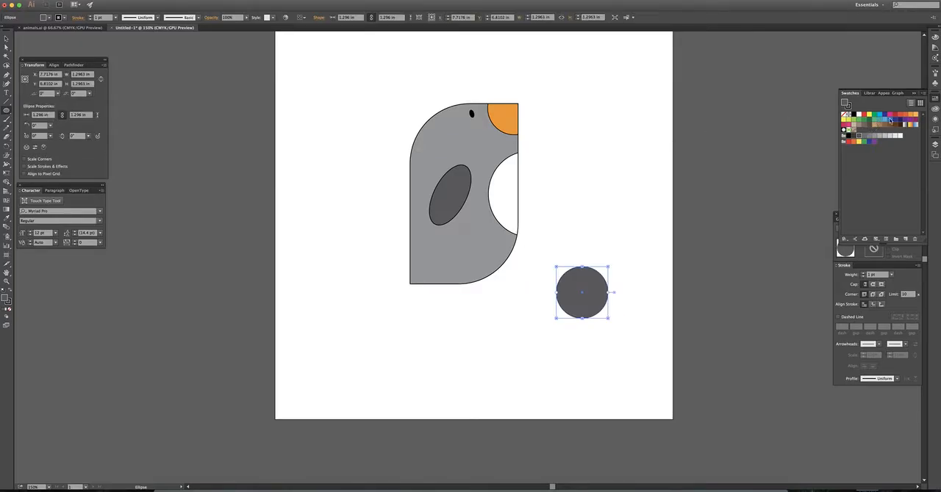
pyautogui.click(911, 116)
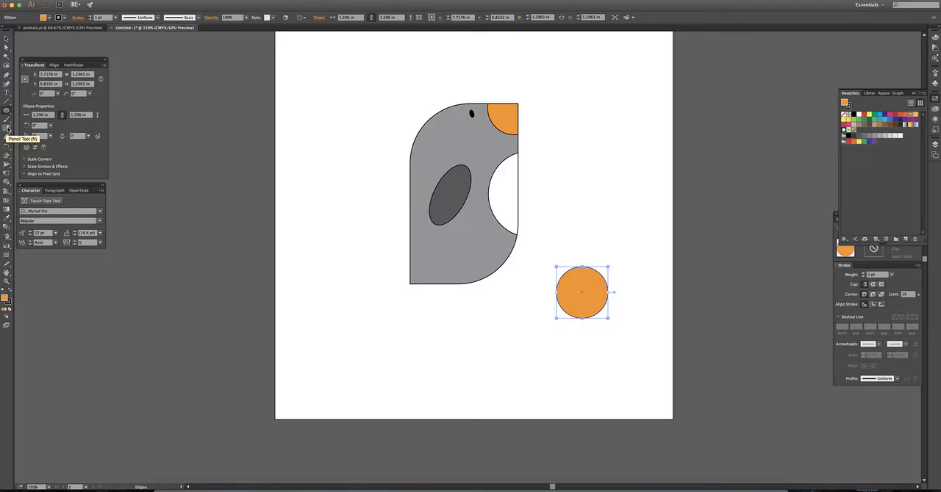
# - Redraw the orange circle's upper outline with the Pencil tool into a three-toed foot about 1.54 in by 1.84 in
pyautogui.moveTo(8, 129); pyautogui.dragTo(63, 135)
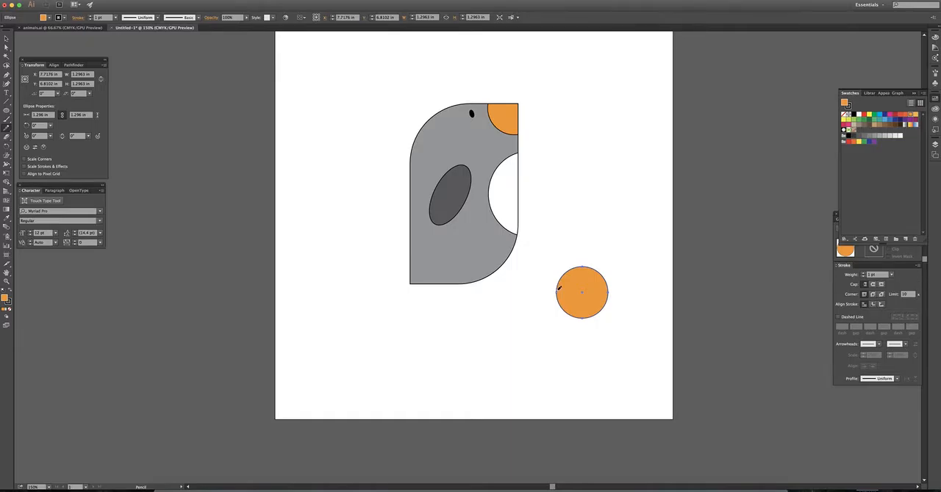
pyautogui.moveTo(558, 289)
pyautogui.mouseDown()
pyautogui.moveTo(564, 247)
pyautogui.moveTo(572, 256)
pyautogui.moveTo(580, 244)
pyautogui.moveTo(594, 254)
pyautogui.moveTo(604, 246)
pyautogui.moveTo(613, 254)
pyautogui.moveTo(611, 297)
pyautogui.mouseUp()
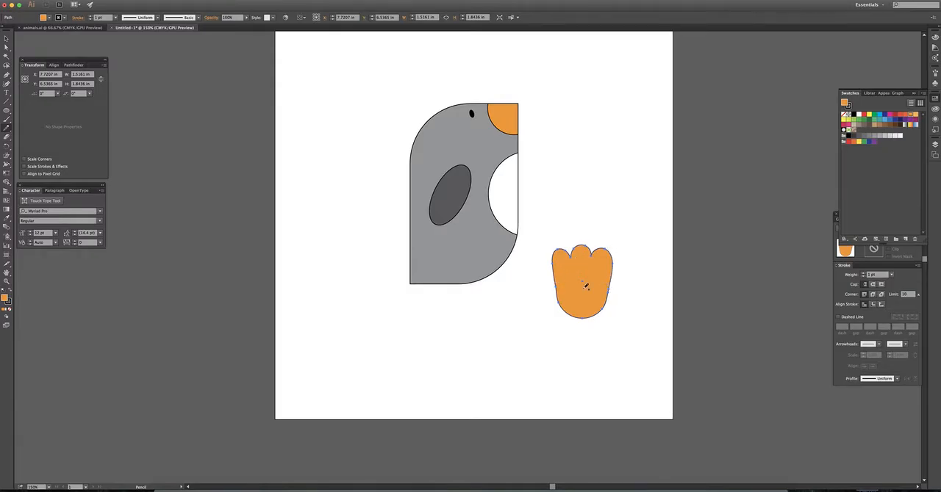
pyautogui.moveTo(7, 130); pyautogui.dragTo(36, 145)
# - Rotate the orange foot 90° clockwise so its toes point away from the body
pyautogui.click(7, 38)
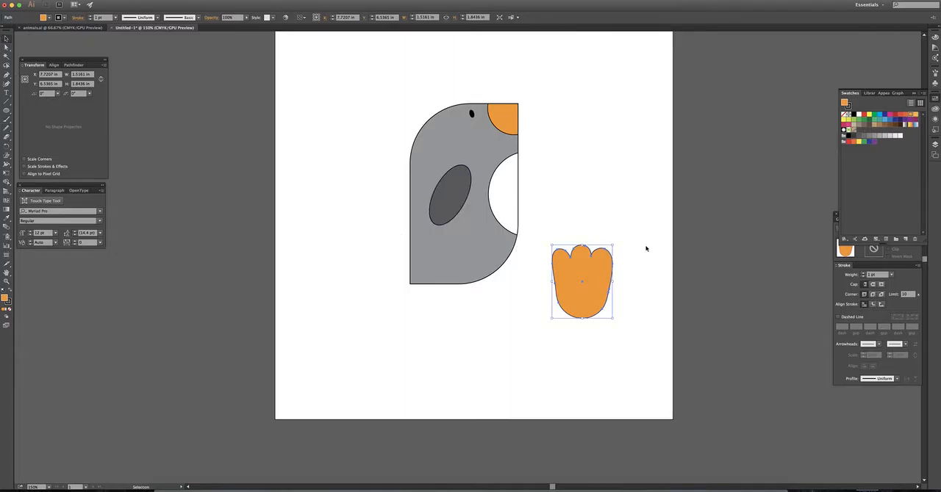
pyautogui.click(621, 261)
pyautogui.click(588, 267)
pyautogui.moveTo(613, 241); pyautogui.dragTo(624, 316)
pyautogui.click(581, 231)
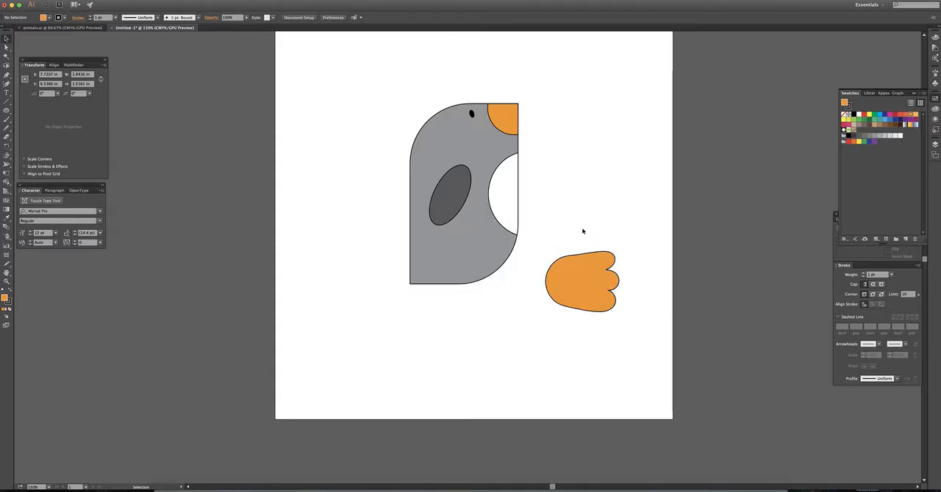
# - Flatten the orange foot about its center to a height of about 0.47 in
pyautogui.click(583, 293)
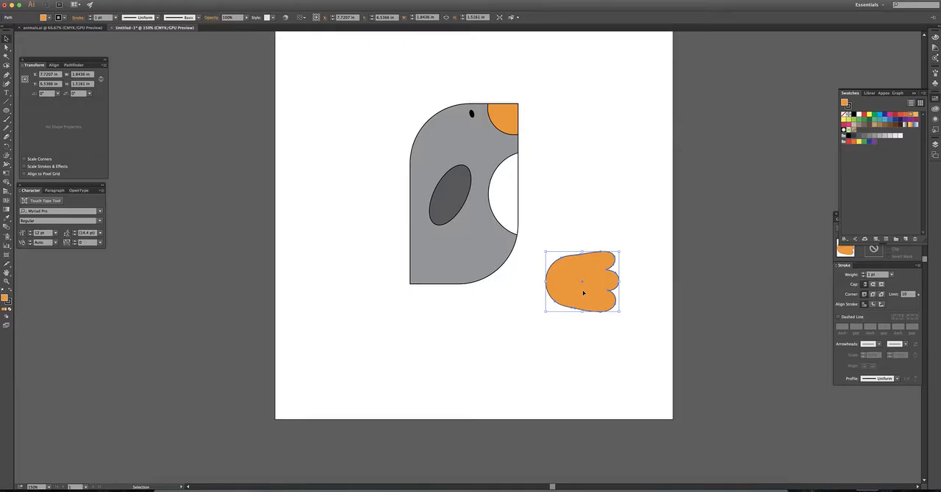
pyautogui.click(587, 234)
pyautogui.click(598, 302)
pyautogui.moveTo(584, 312); pyautogui.dragTo(581, 292)
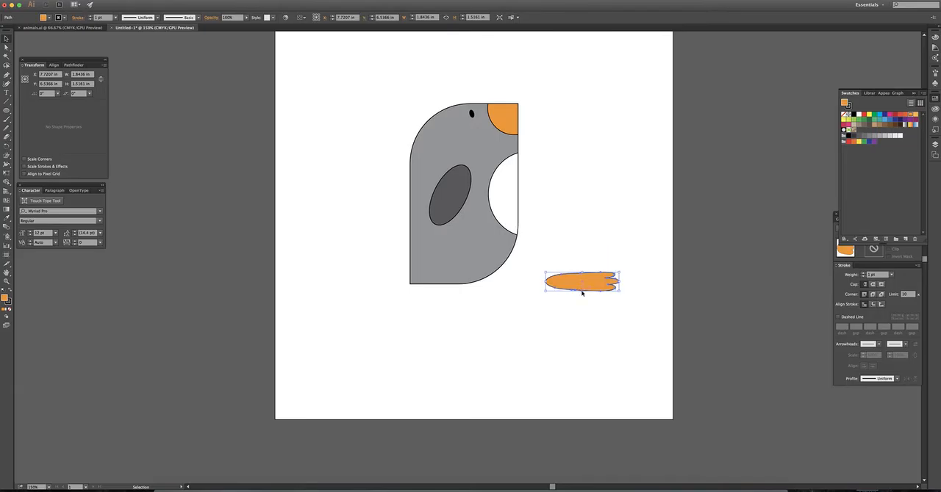
pyautogui.click(604, 251)
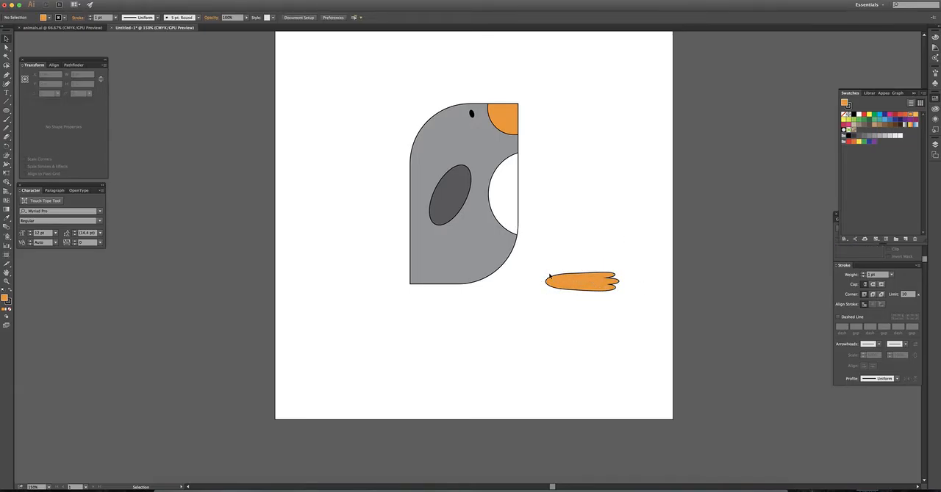
# - Shorten the orange foot from the toe end to a width of about 1.27 in
pyautogui.click(615, 281)
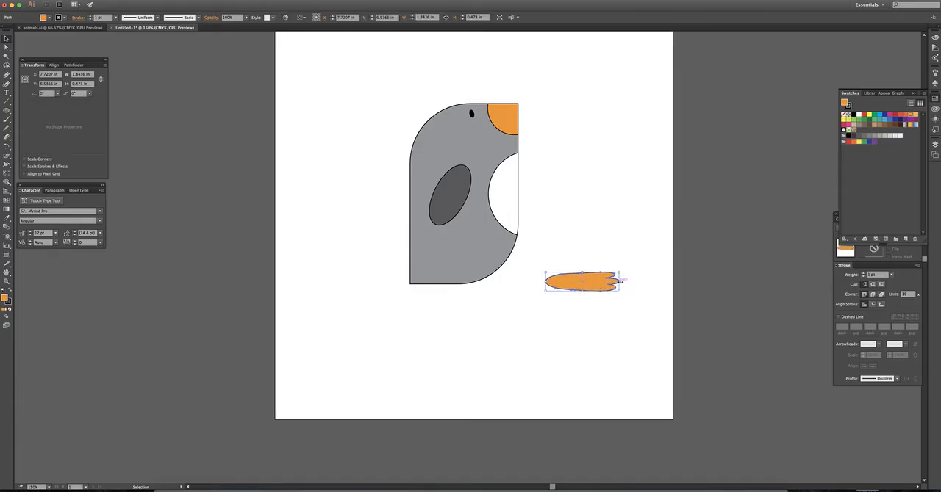
pyautogui.moveTo(621, 281); pyautogui.dragTo(596, 282)
pyautogui.click(585, 259)
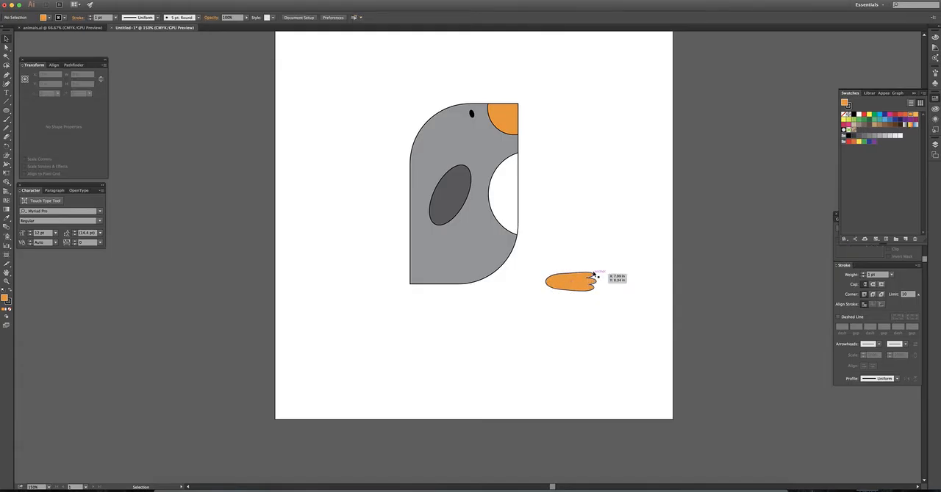
pyautogui.click(592, 280)
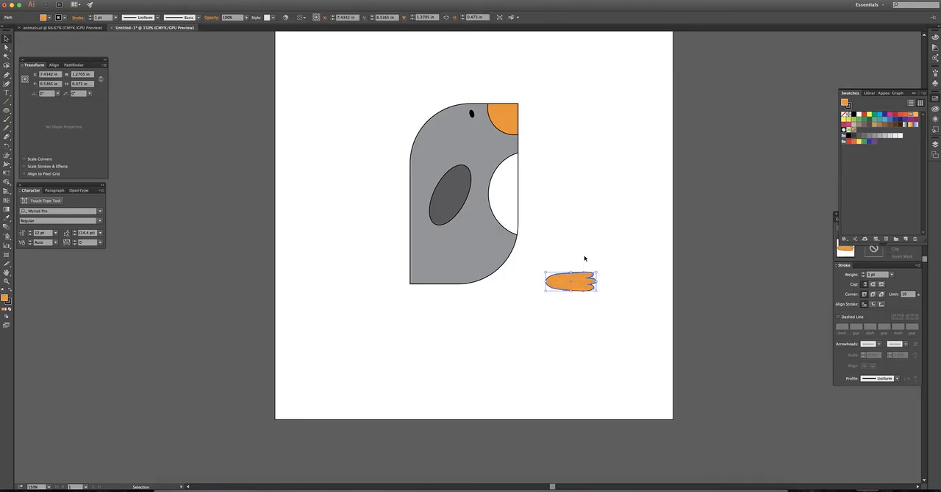
# - Move the orange foot to the body's lower curved corner and send it behind the body
pyautogui.click(584, 259)
pyautogui.moveTo(594, 277); pyautogui.dragTo(510, 277)
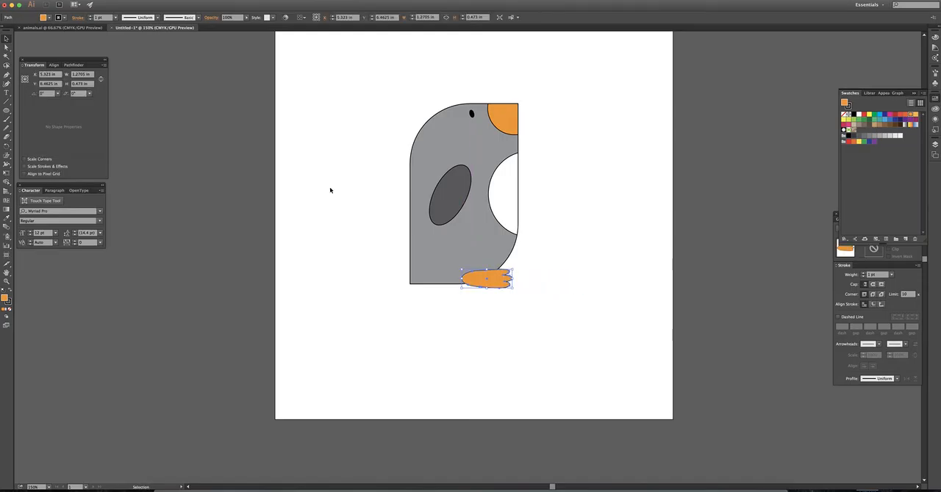
pyautogui.click(90, 0)
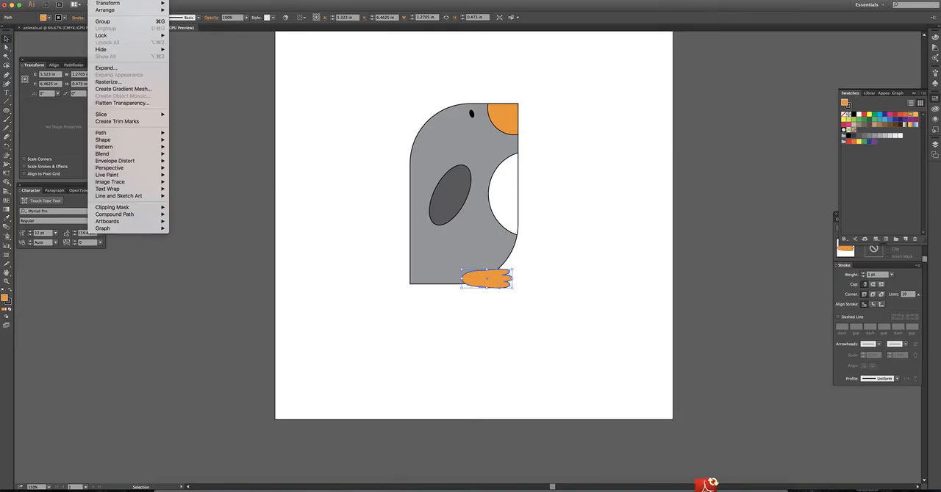
pyautogui.moveTo(147, 10)
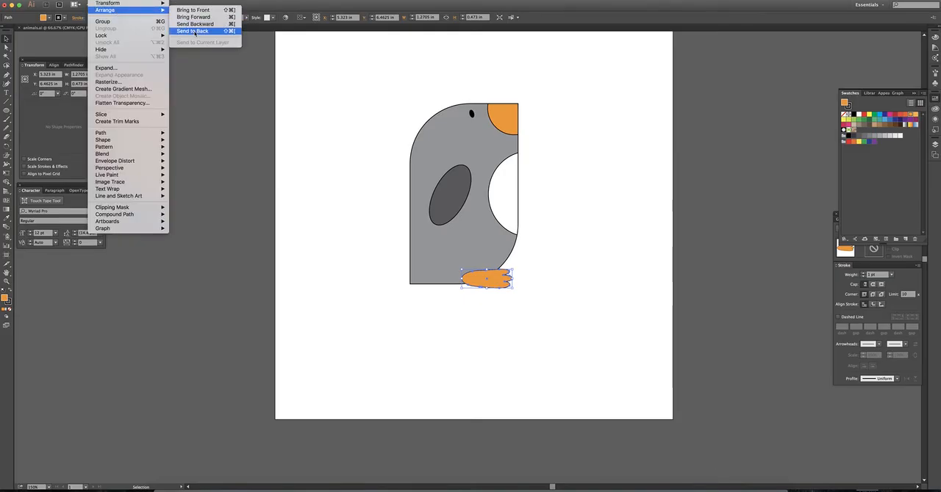
pyautogui.click(192, 31)
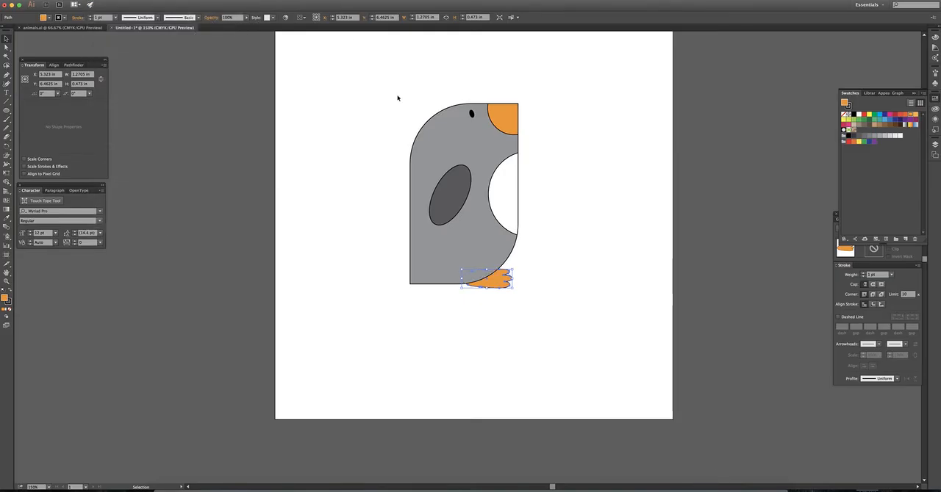
# - Nudge the foot slightly toward the body's curve and place a duplicate above it and slightly toward the toe side as the second foot
pyautogui.click(559, 236)
pyautogui.moveTo(498, 284); pyautogui.dragTo(503, 280)
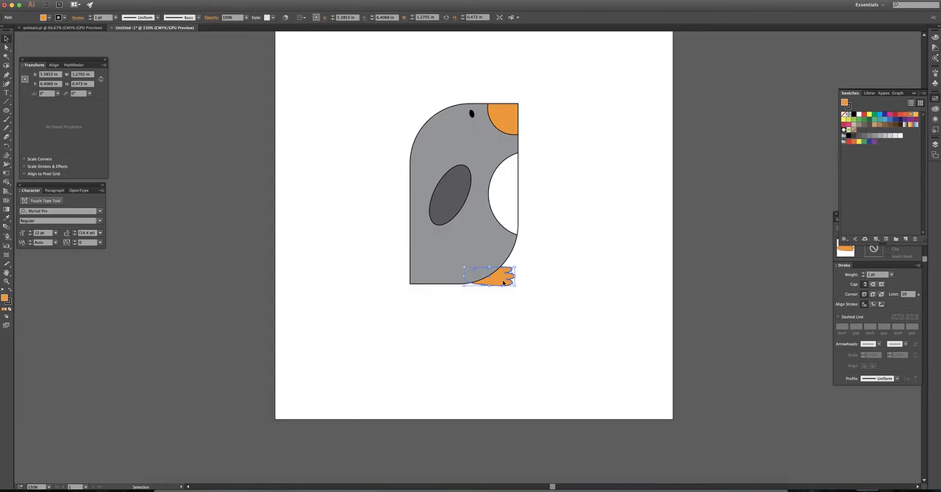
pyautogui.moveTo(504, 282); pyautogui.dragTo(510, 263)
pyautogui.click(554, 259)
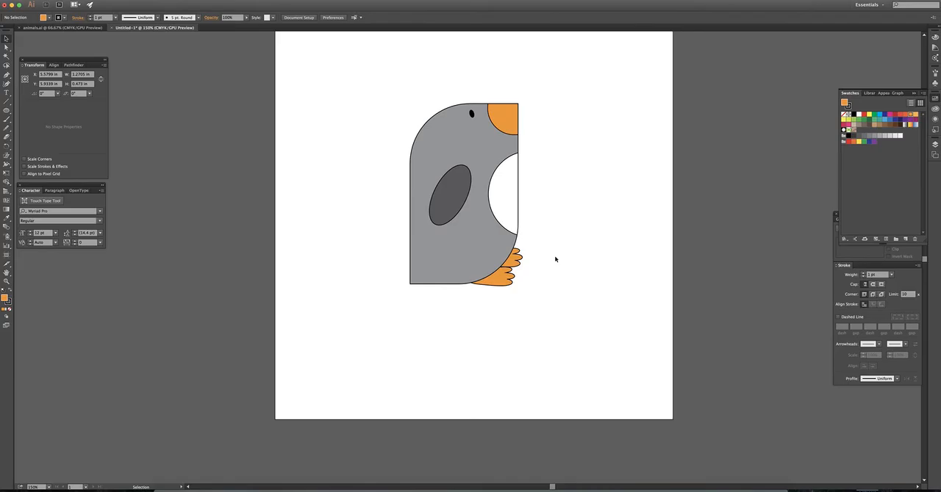
# - Shift the lower foot slightly back under the body and nudge it up against the bottom edge
pyautogui.click(513, 264)
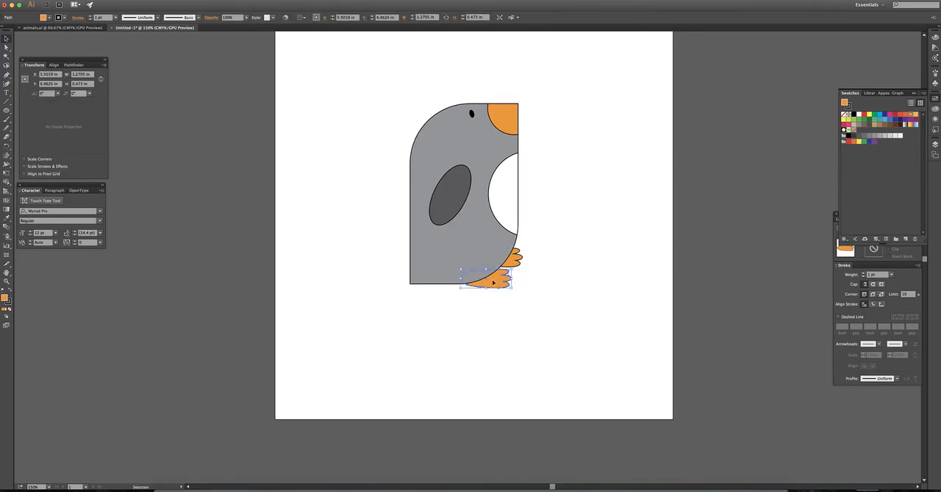
pyautogui.press('Up')
pyautogui.press('Up')
pyautogui.press('Up')
pyautogui.press('Up')
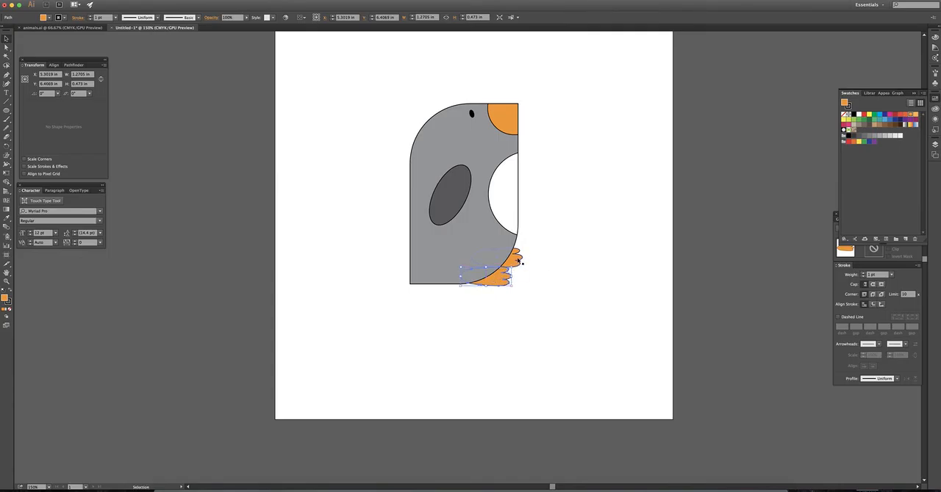
# - Fine-tune the upper foot's position along the body's curved edge, just above the lower foot
pyautogui.click(516, 261)
pyautogui.click(556, 259)
pyautogui.moveTo(514, 262); pyautogui.dragTo(516, 261)
pyautogui.click(537, 256)
pyautogui.click(550, 260)
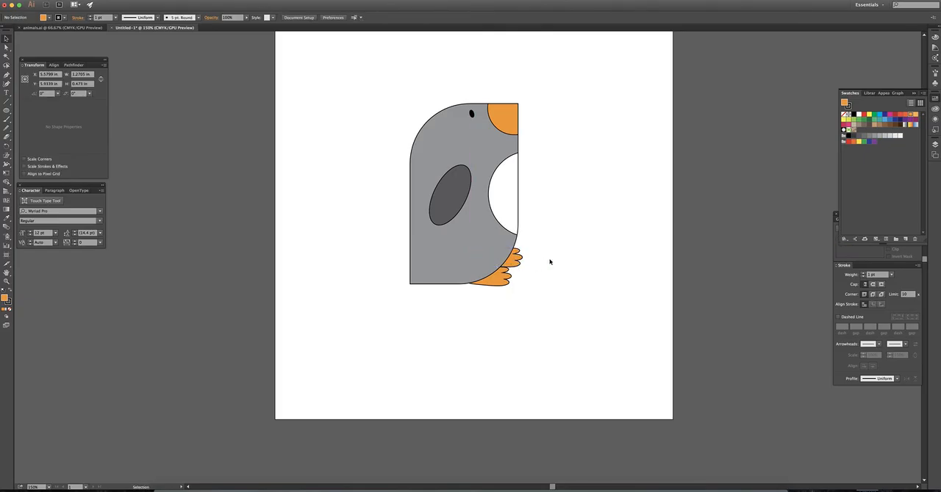
# - Flatten the upper foot to a height of about 0.34 in and nudge it slightly toward the body
pyautogui.click(517, 259)
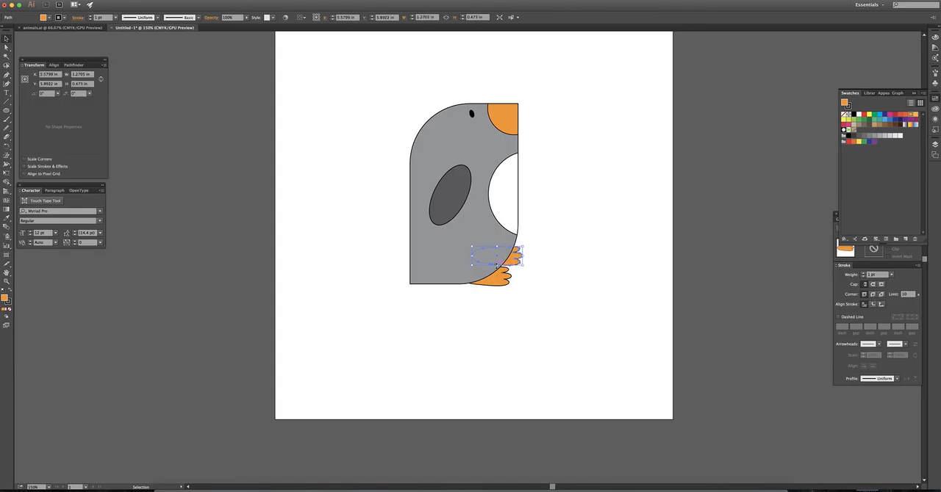
pyautogui.moveTo(496, 266); pyautogui.dragTo(519, 264)
pyautogui.click(543, 267)
pyautogui.click(529, 271)
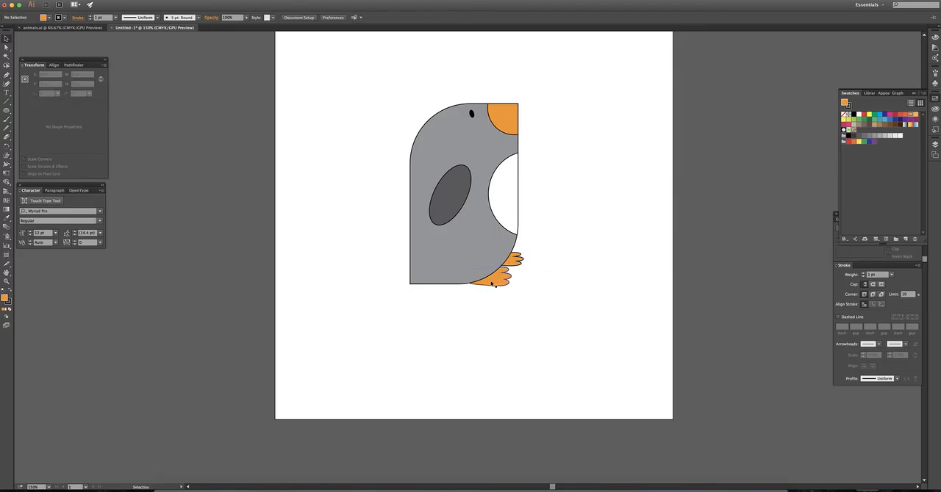
pyautogui.click(518, 259)
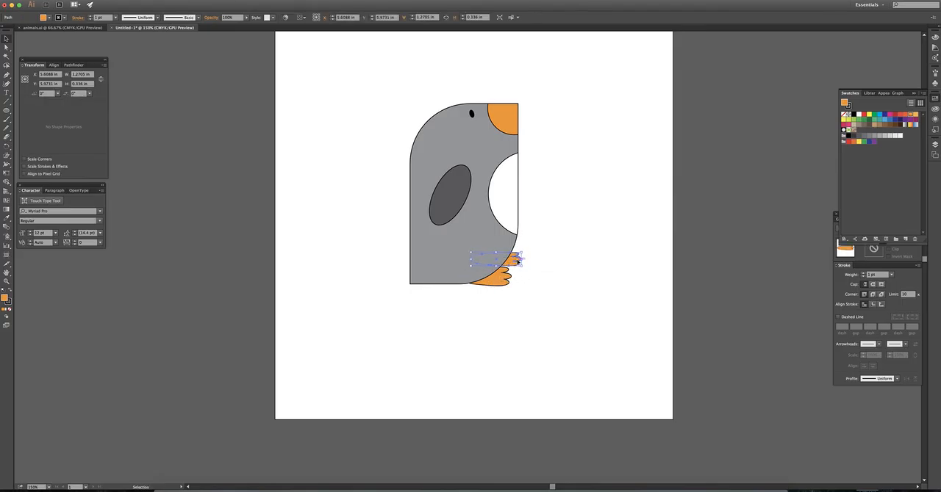
pyautogui.click(536, 261)
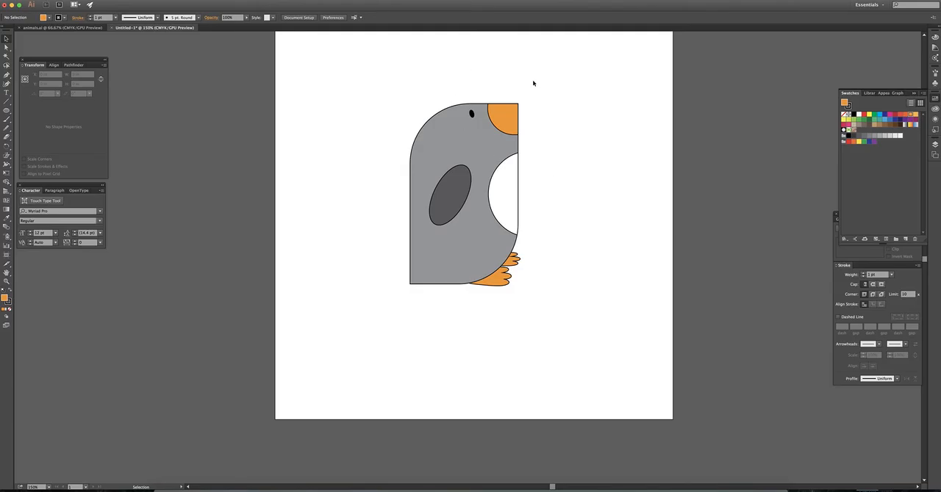
pyautogui.click(411, 261)
pyautogui.click(588, 233)
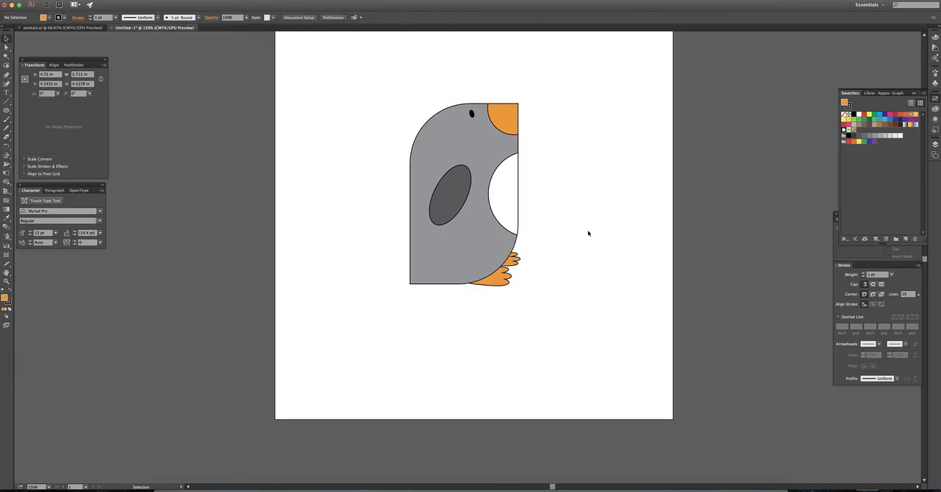